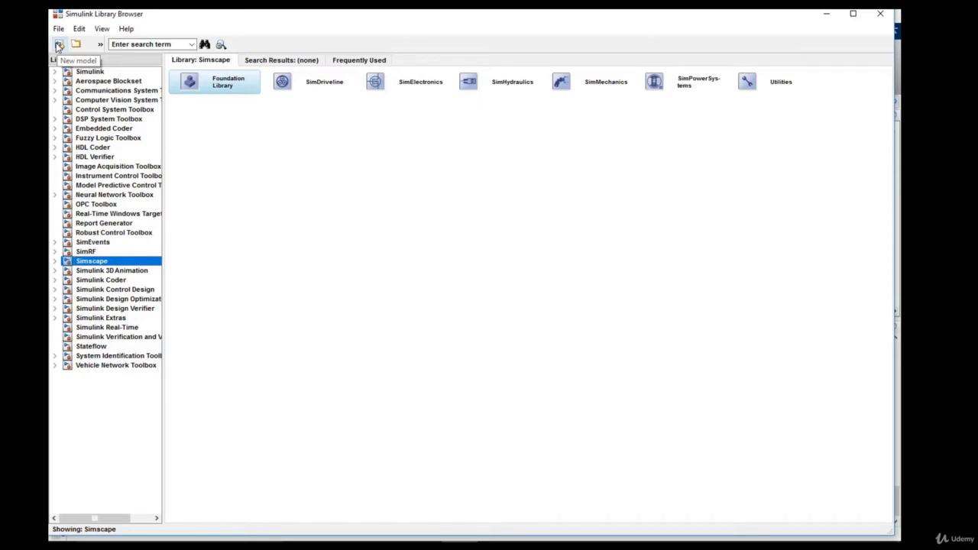
# Create a new blank model, reposition its window and maximize it
pyautogui.click(55, 31)
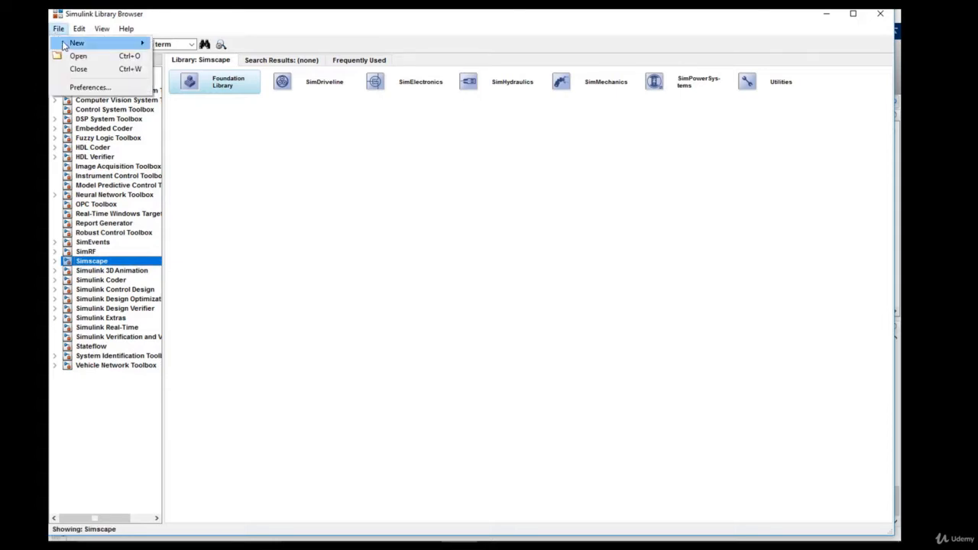
pyautogui.moveTo(77, 43)
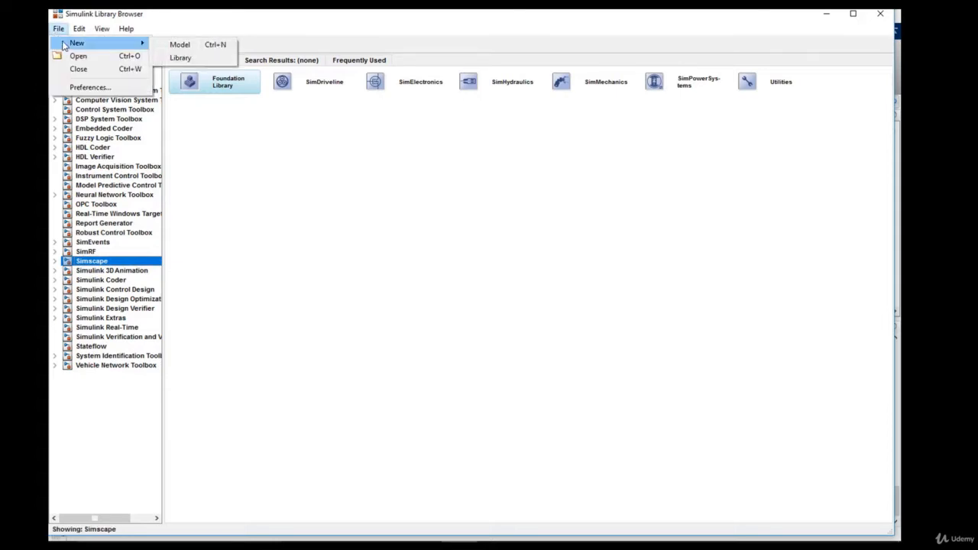
pyautogui.click(175, 46)
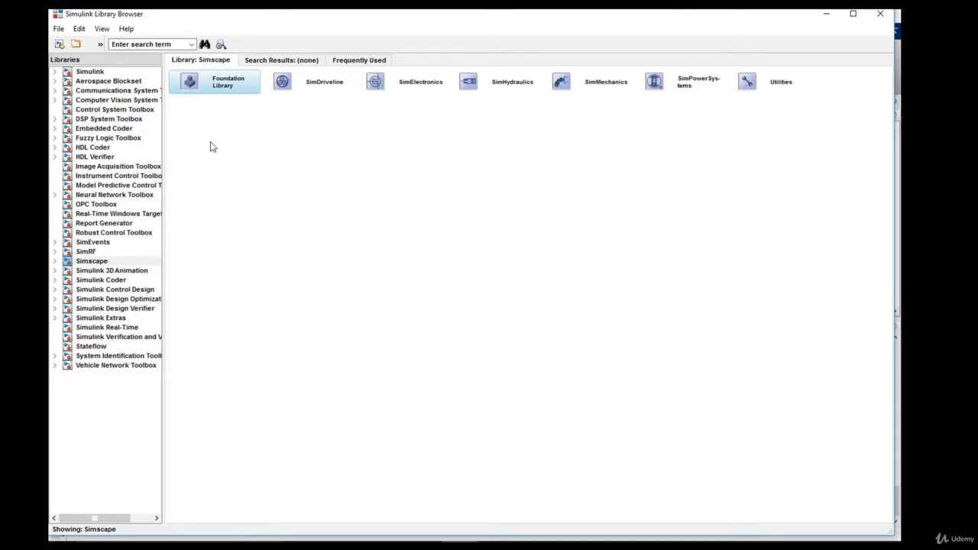
pyautogui.click(61, 31)
pyautogui.click(62, 32)
pyautogui.click(60, 44)
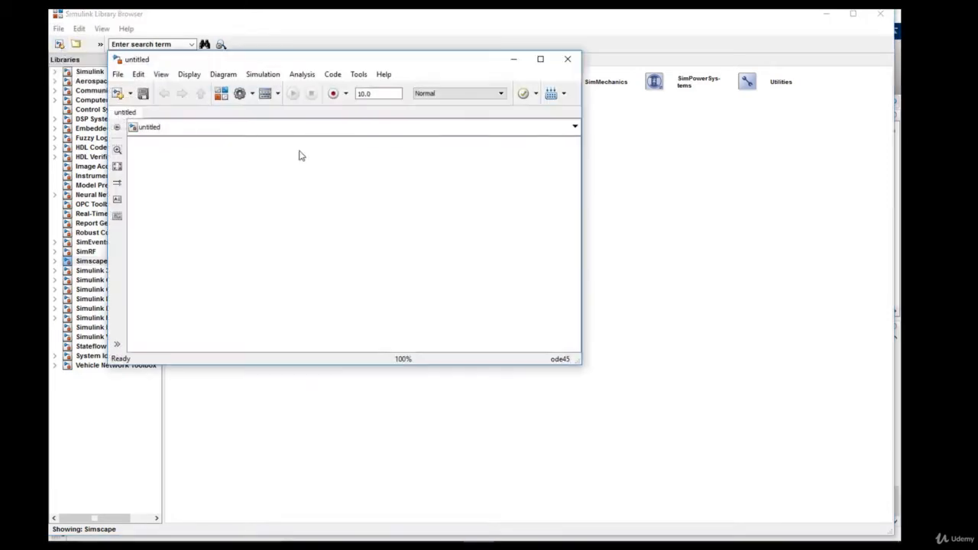
pyautogui.moveTo(202, 65); pyautogui.dragTo(364, 111)
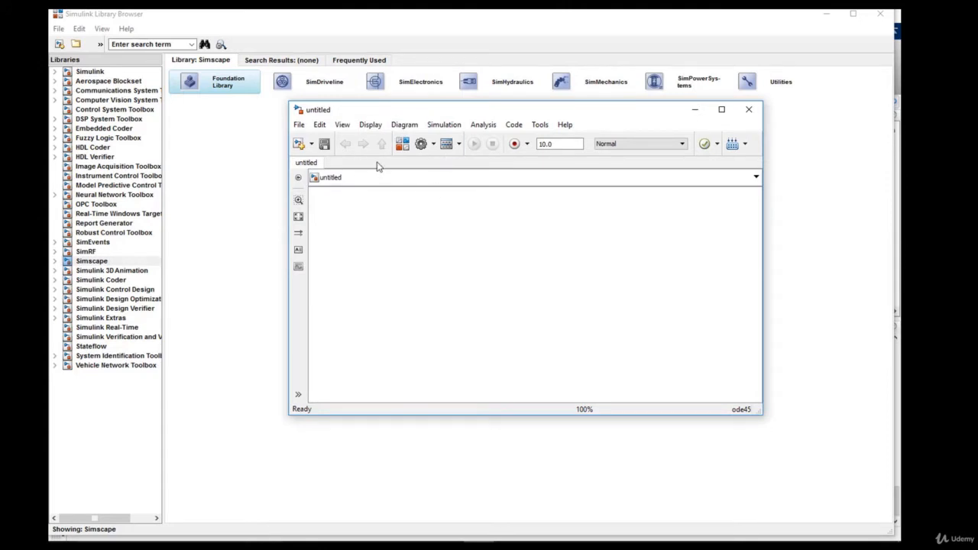
pyautogui.click(721, 111)
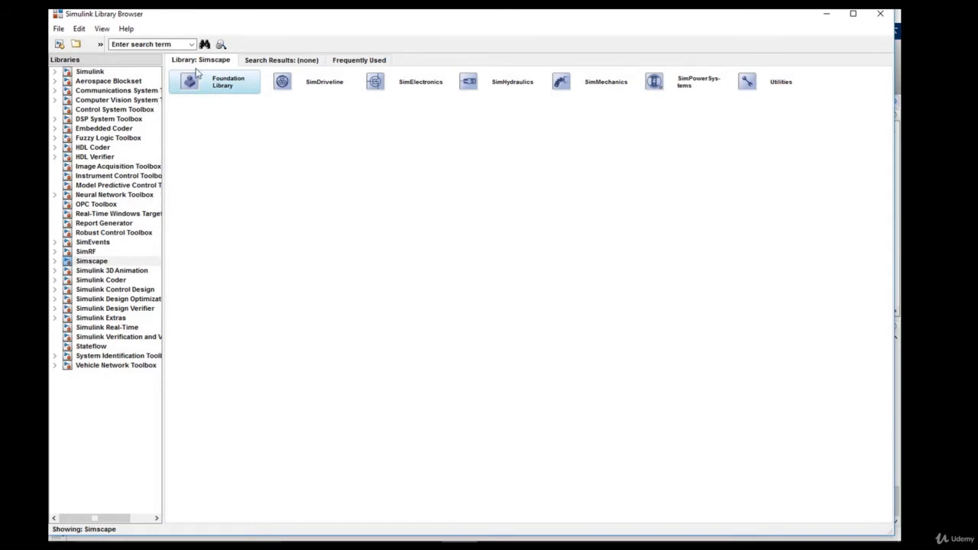
# Examine the Commonly Used Blocks, Continuous and Discontinuities categories of the Simulink library
pyautogui.click(55, 72)
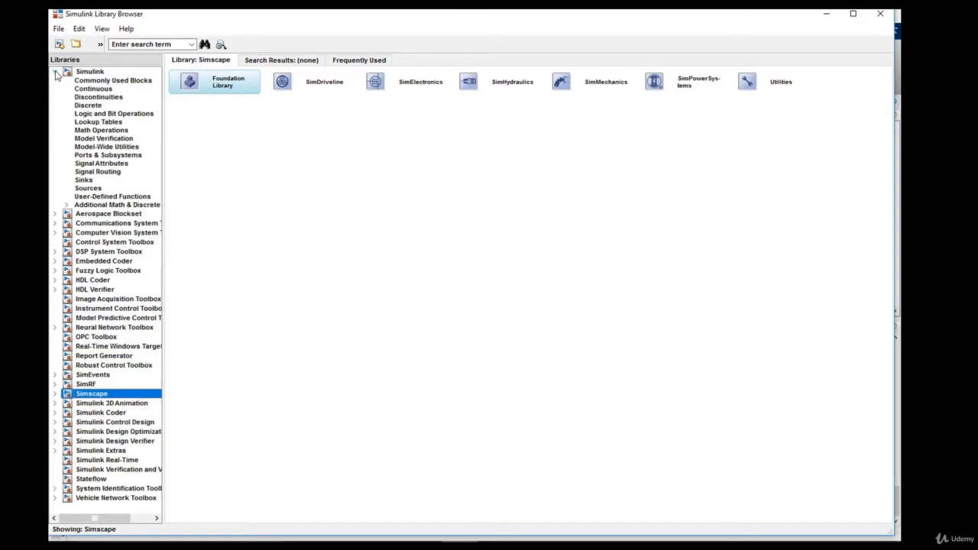
pyautogui.click(123, 81)
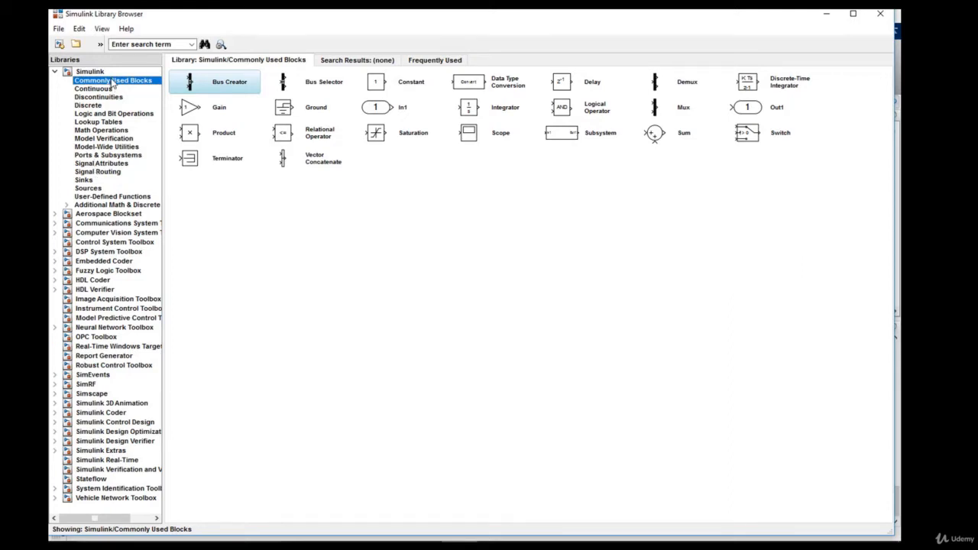
pyautogui.click(410, 87)
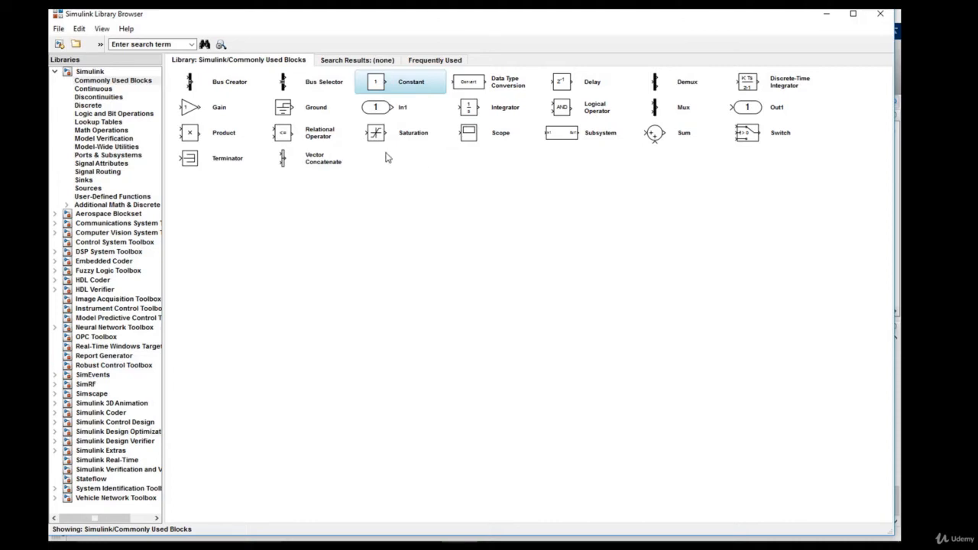
pyautogui.click(509, 134)
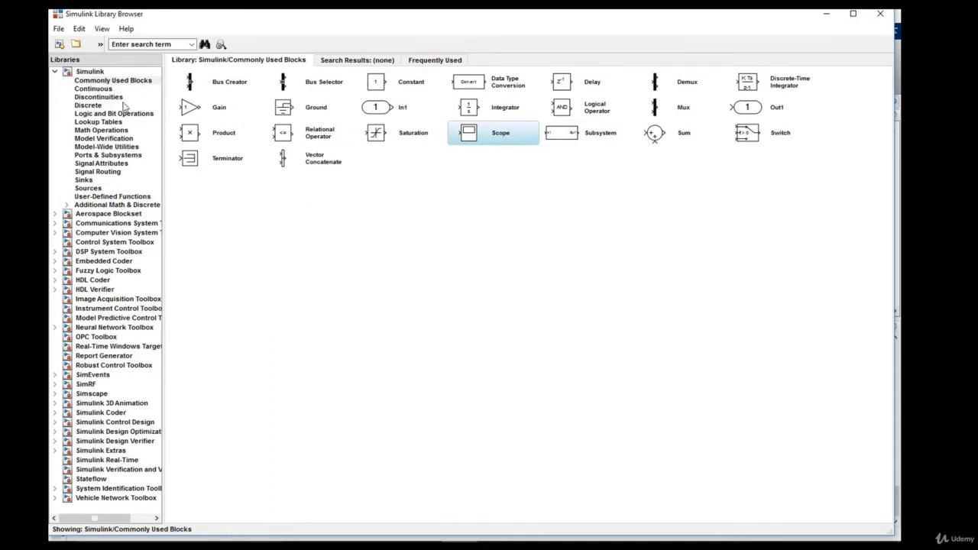
pyautogui.click(93, 89)
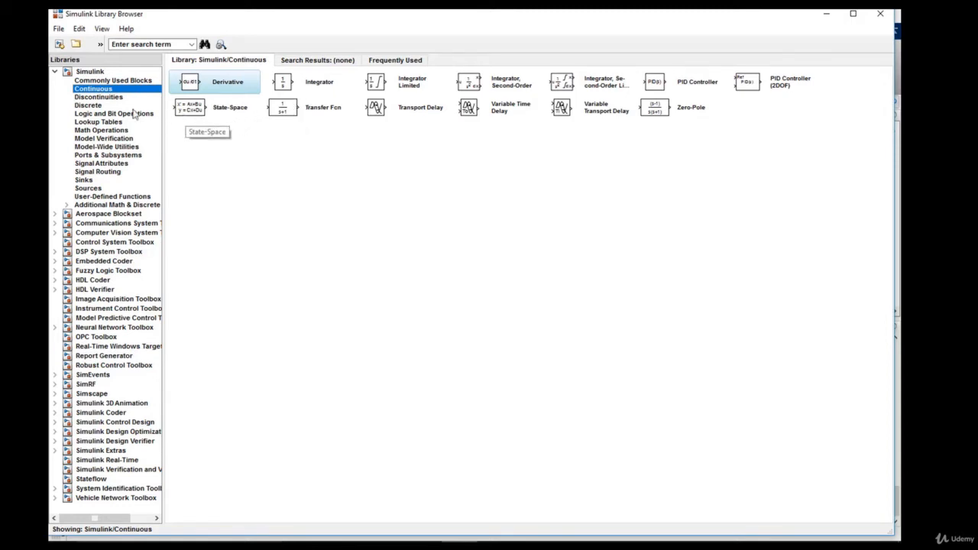
pyautogui.click(91, 98)
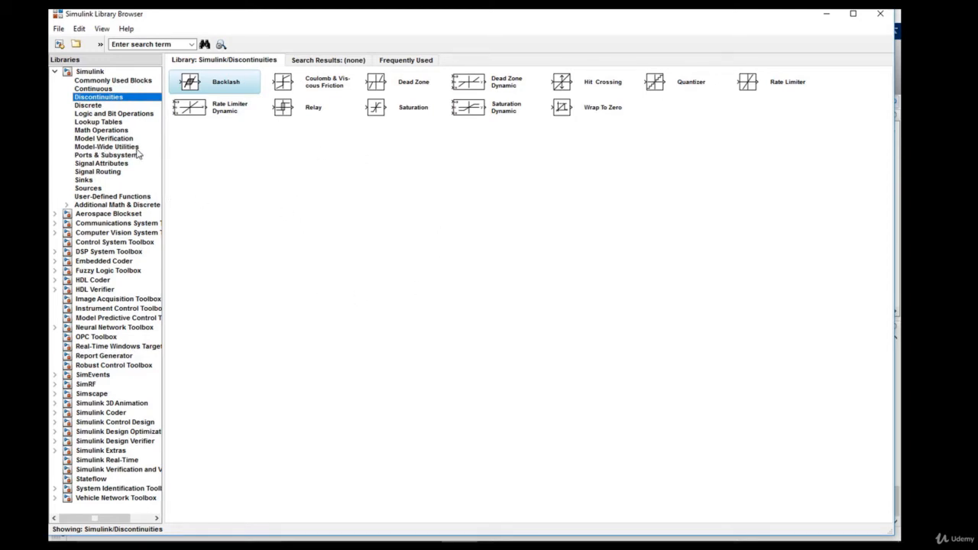
# Add a Constant block from Commonly Used Blocks to a new model, maximize the model window and shift the block toward the canvas's left side
pyautogui.click(118, 83)
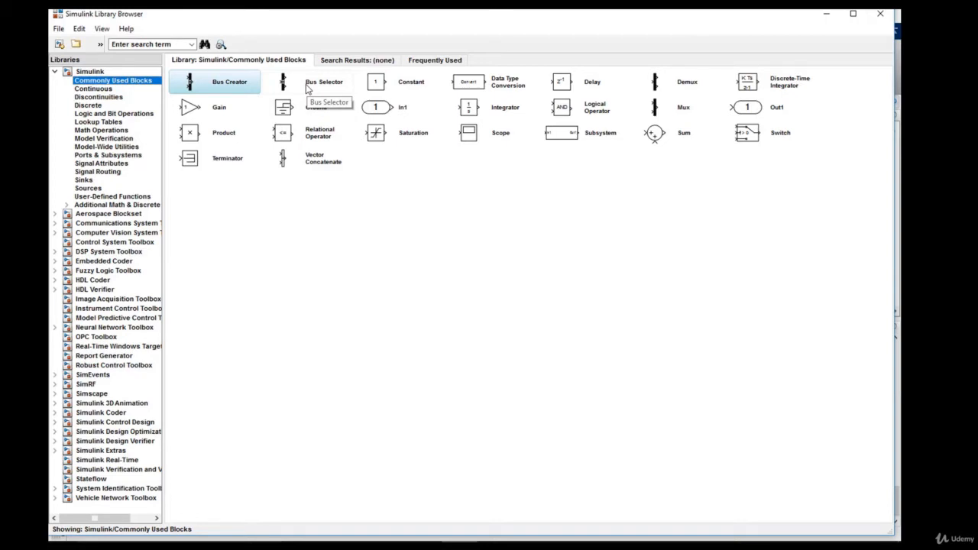
pyautogui.click(321, 88)
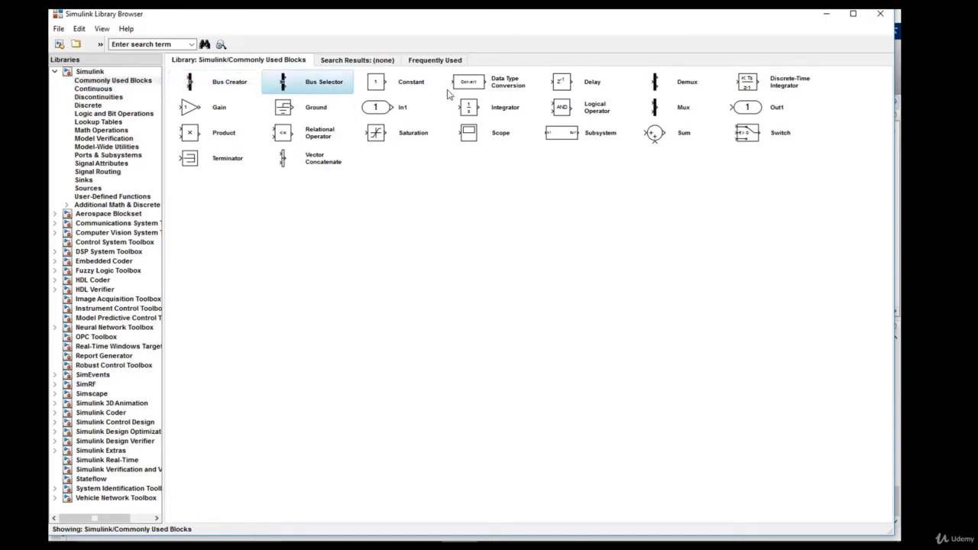
pyautogui.click(421, 86)
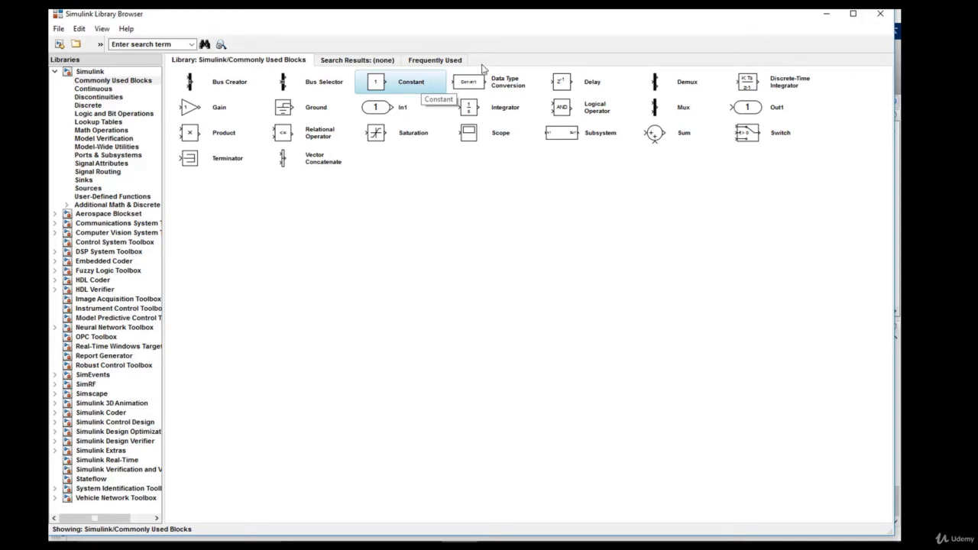
pyautogui.rightClick(418, 86)
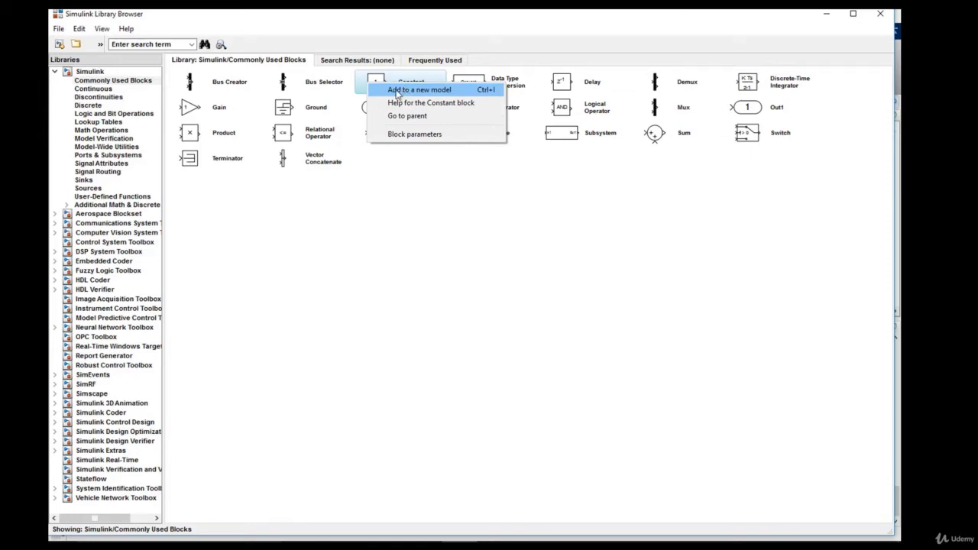
pyautogui.click(397, 93)
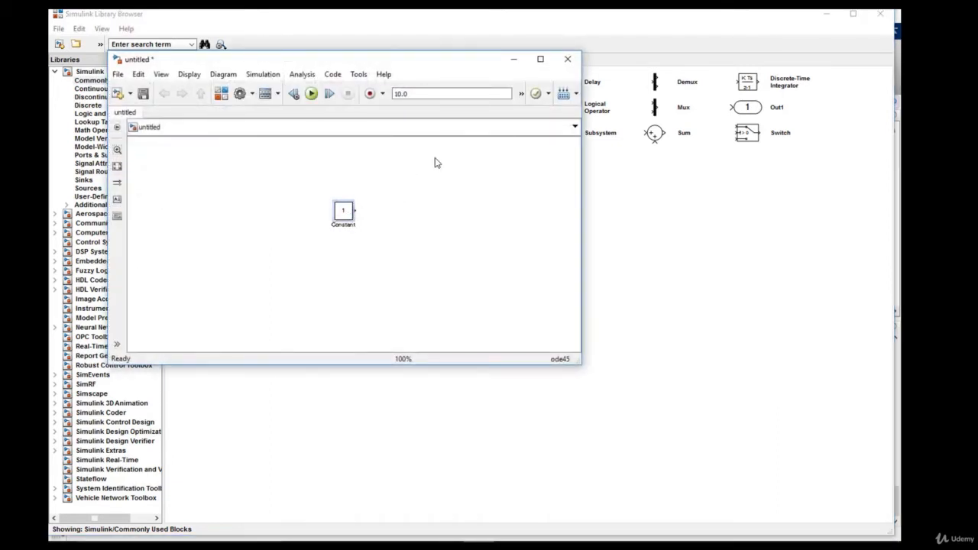
pyautogui.click(534, 61)
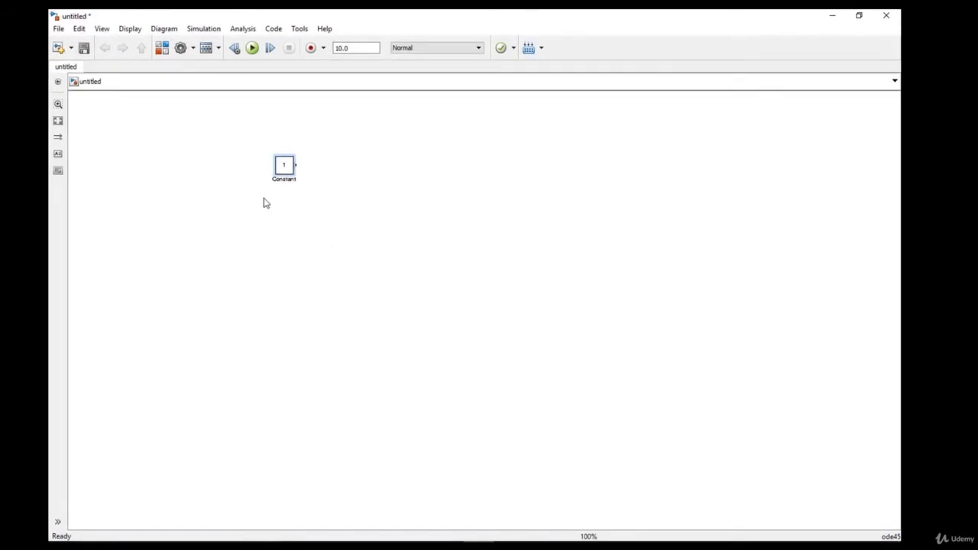
pyautogui.moveTo(284, 170); pyautogui.dragTo(214, 178)
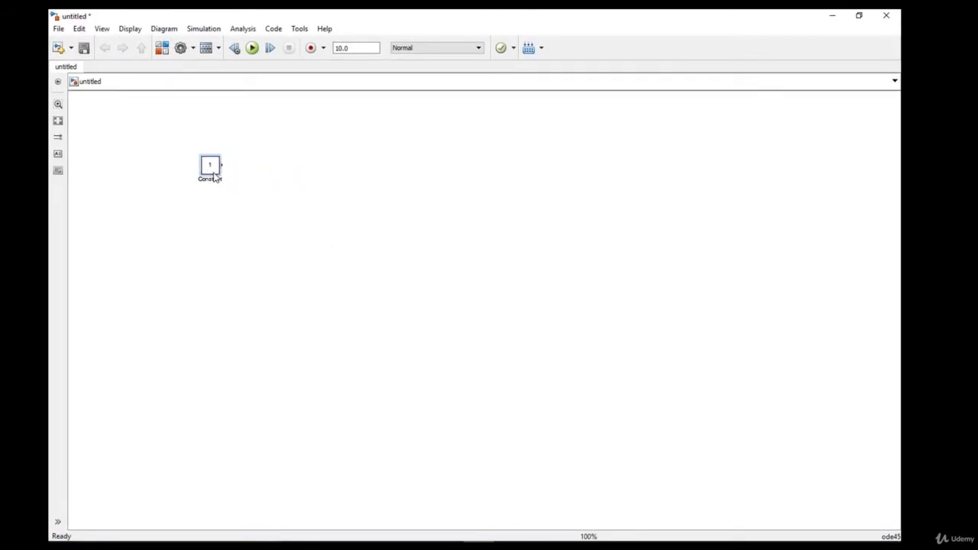
# Duplicate the Constant block and align the copy directly below the original
pyautogui.click(832, 16)
pyautogui.rightClick(212, 171)
pyautogui.click(246, 49)
pyautogui.rightClick(227, 230)
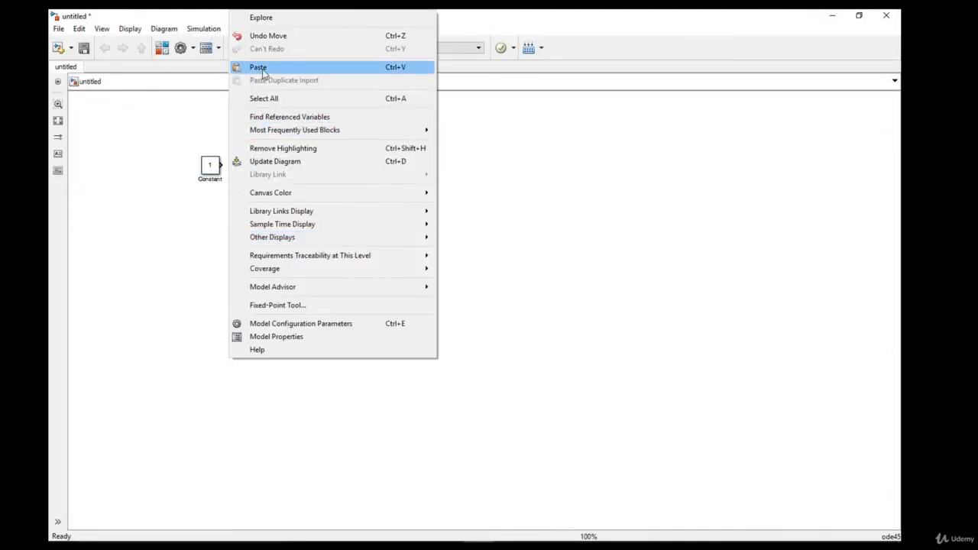
pyautogui.click(256, 66)
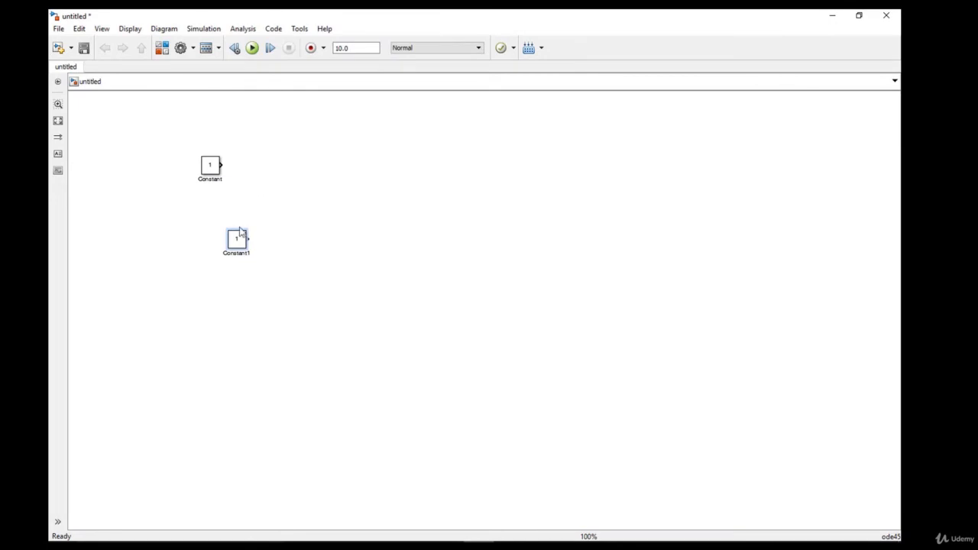
pyautogui.moveTo(240, 237); pyautogui.dragTo(220, 243)
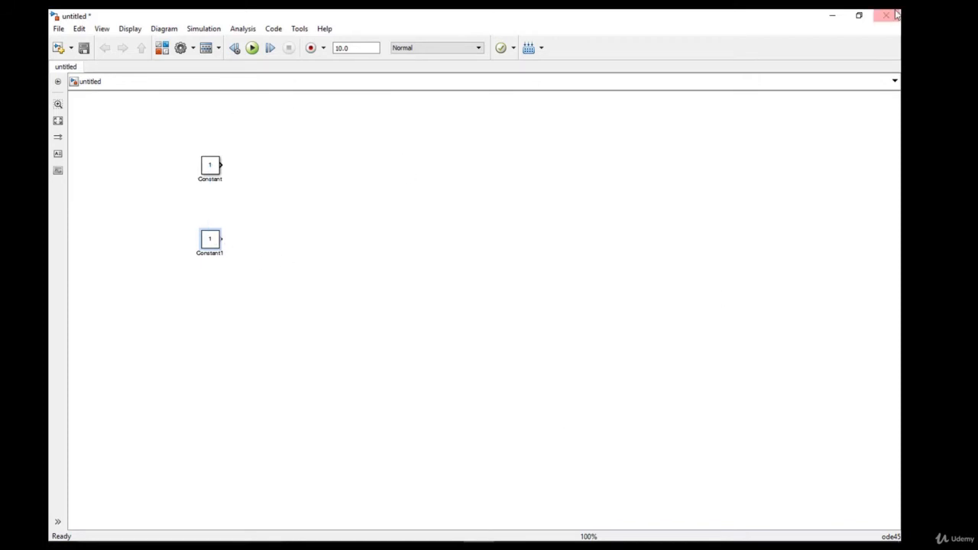
# Add a Sum block from Commonly Used Blocks to the model and place it to the right of the two Constant blocks
pyautogui.click(830, 19)
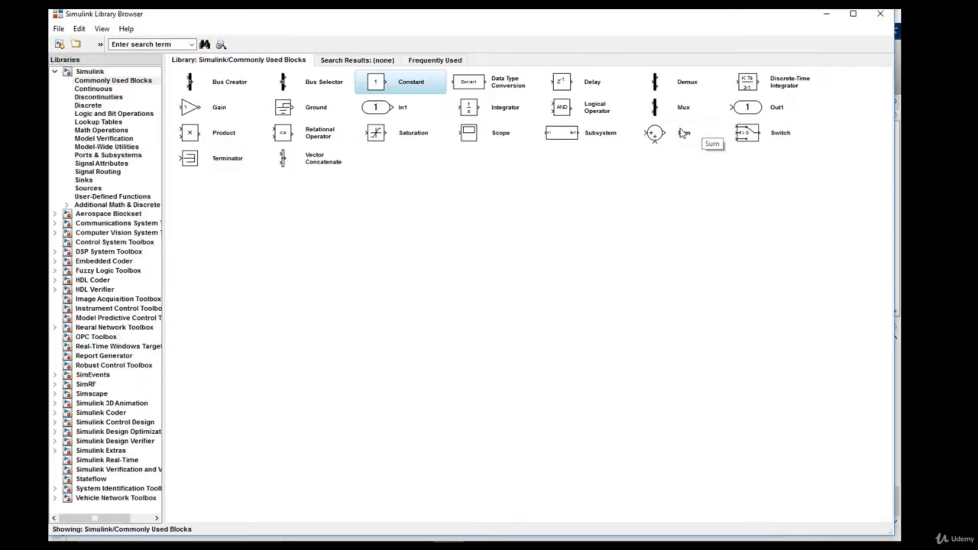
pyautogui.rightClick(684, 134)
pyautogui.click(683, 142)
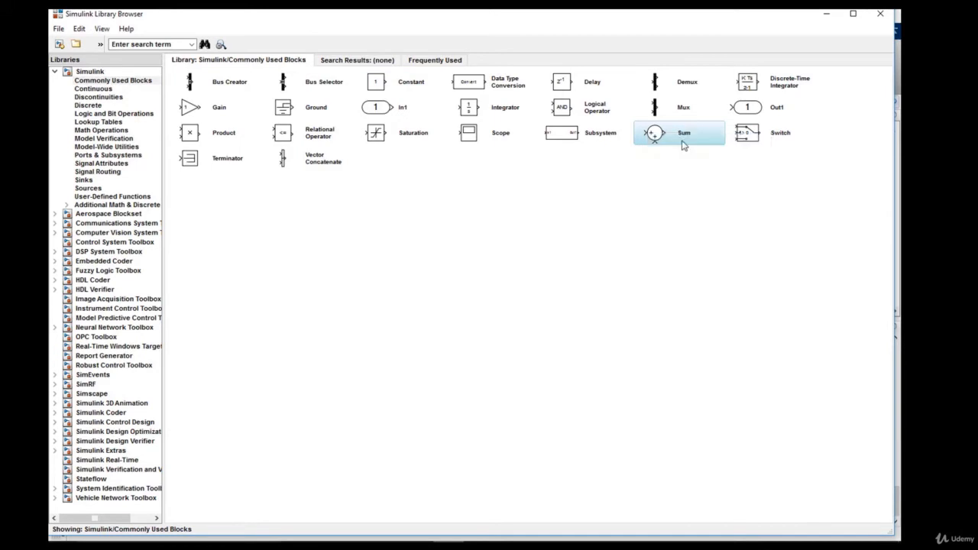
pyautogui.click(489, 536)
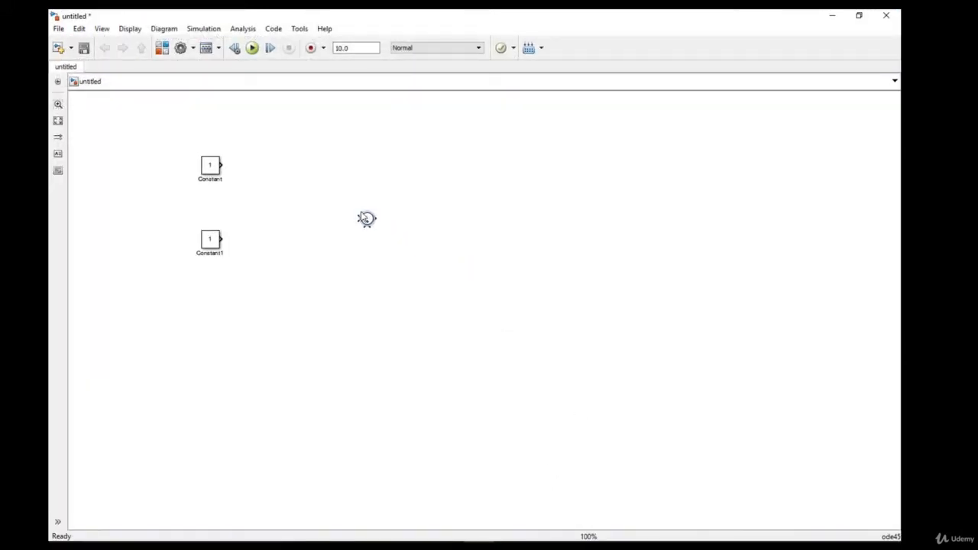
pyautogui.click(289, 187)
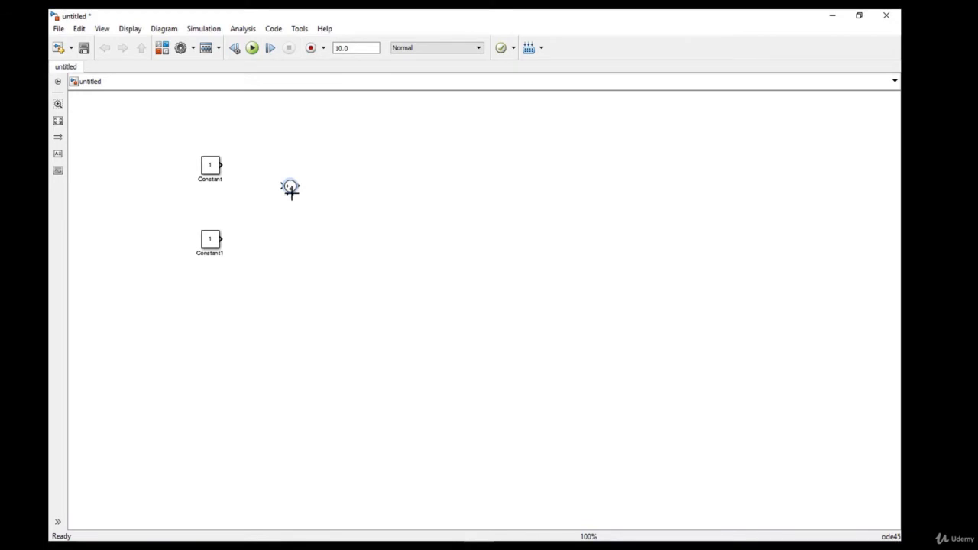
pyautogui.click(290, 191)
pyautogui.click(289, 190)
pyautogui.click(289, 191)
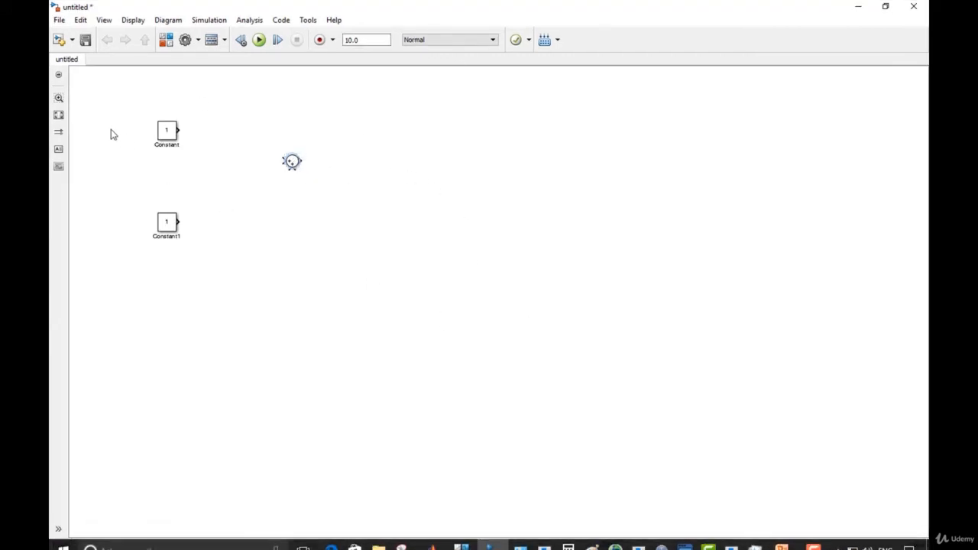
pyautogui.click(292, 163)
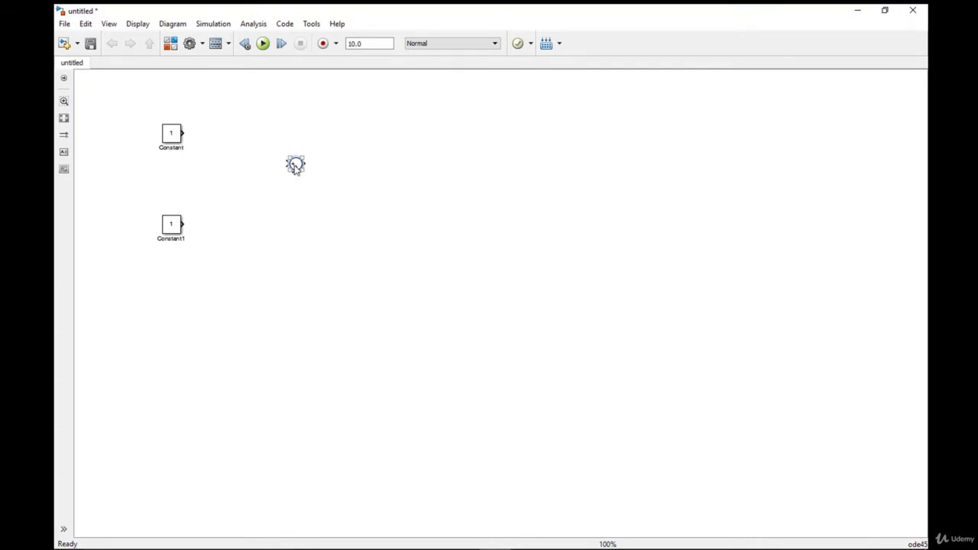
# Set the Sum block's list of signs to |++++ and its icon shape to rectangular, and enlarge the block on the canvas
pyautogui.doubleClick(295, 167)
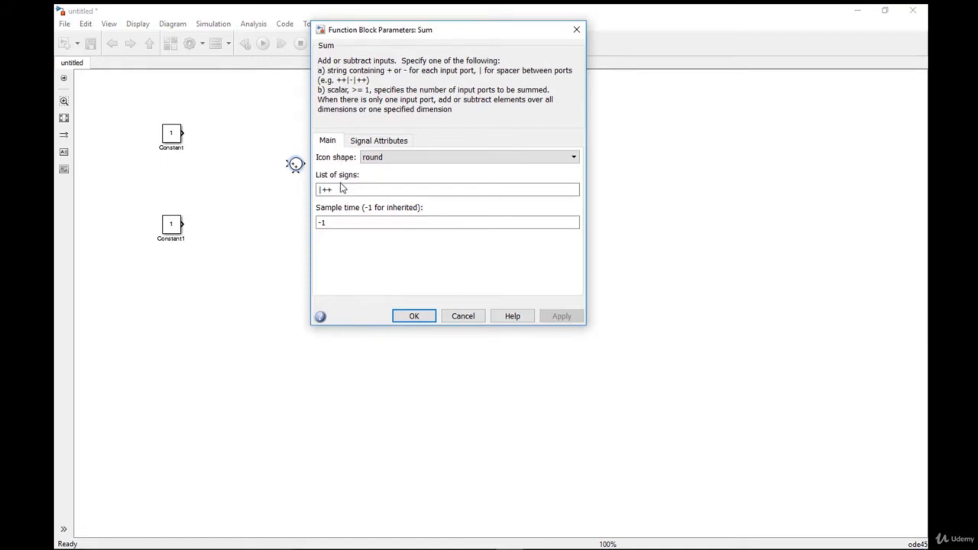
pyautogui.doubleClick(335, 189)
pyautogui.click(334, 189)
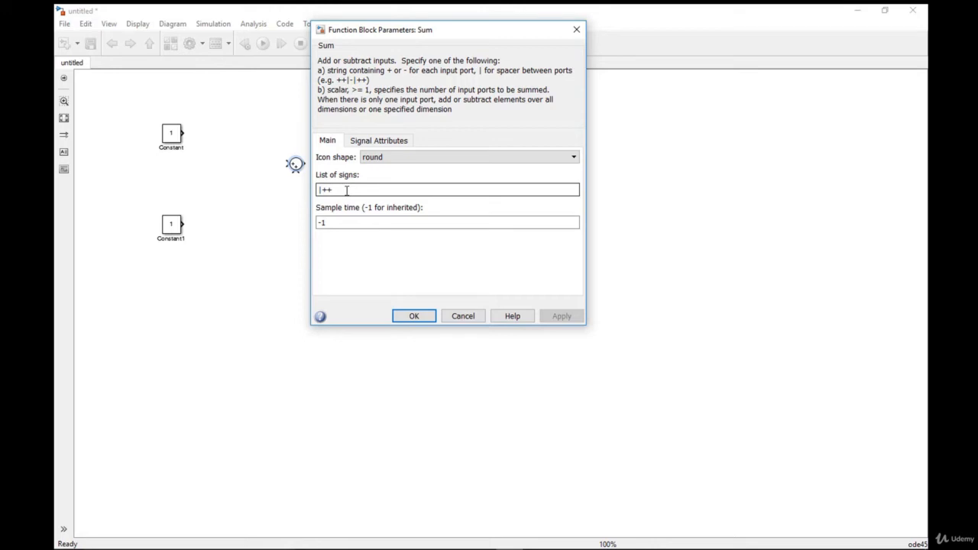
pyautogui.write('++')
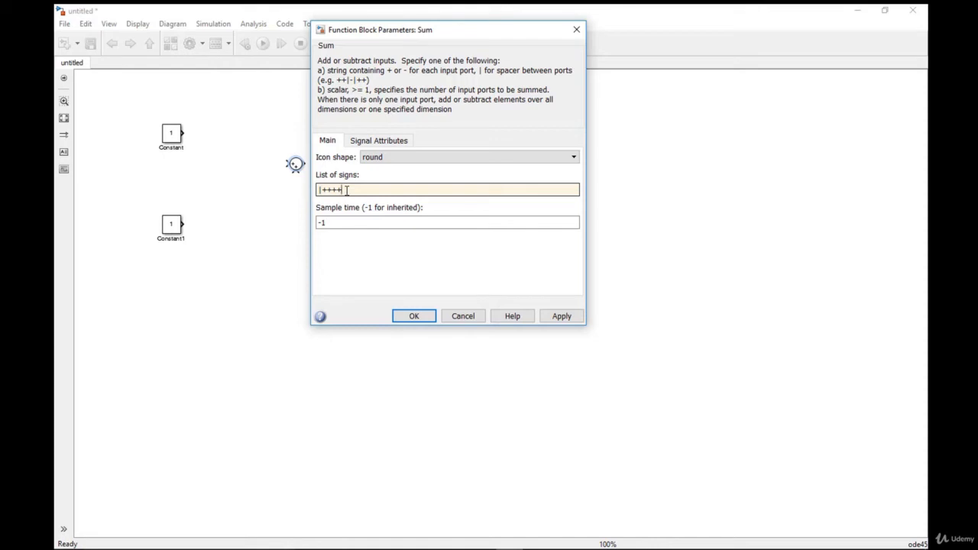
pyautogui.click(395, 157)
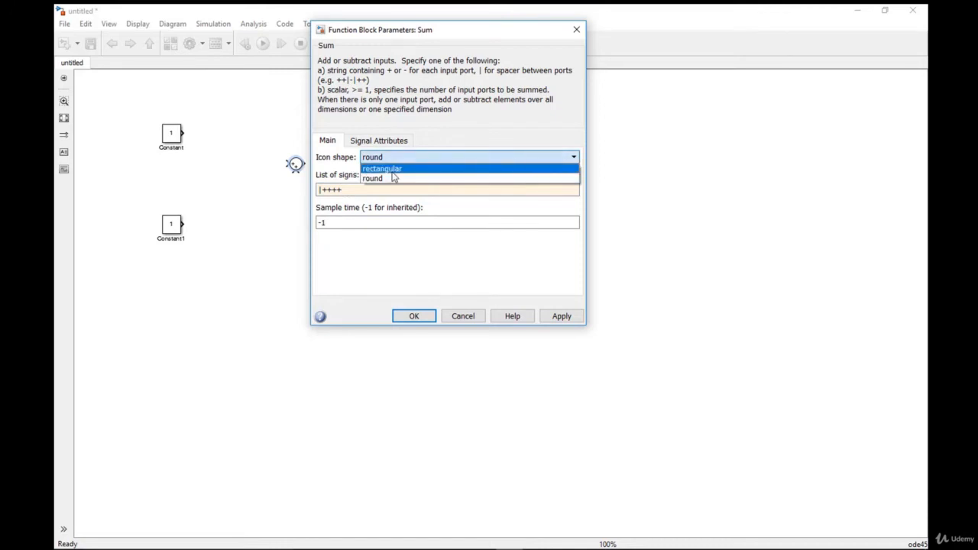
pyautogui.click(392, 170)
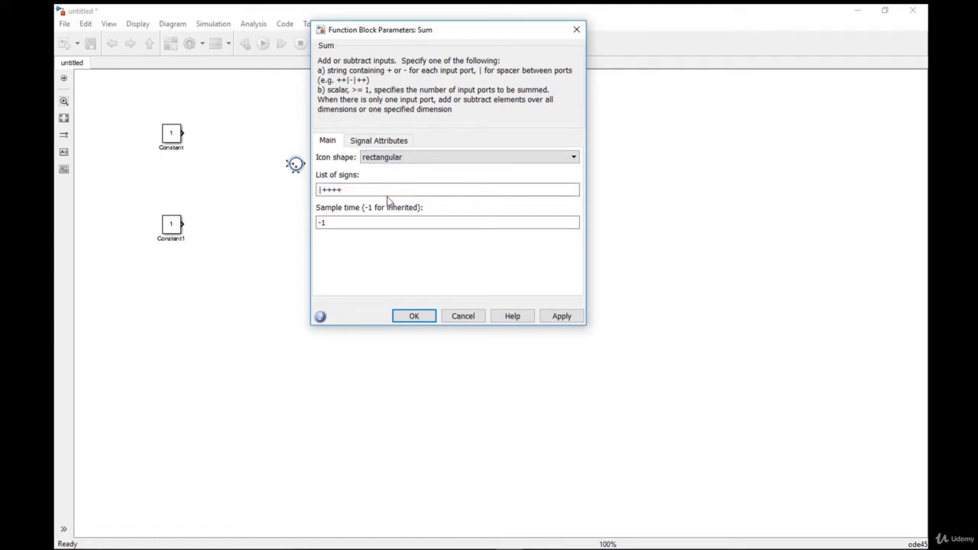
pyautogui.click(413, 315)
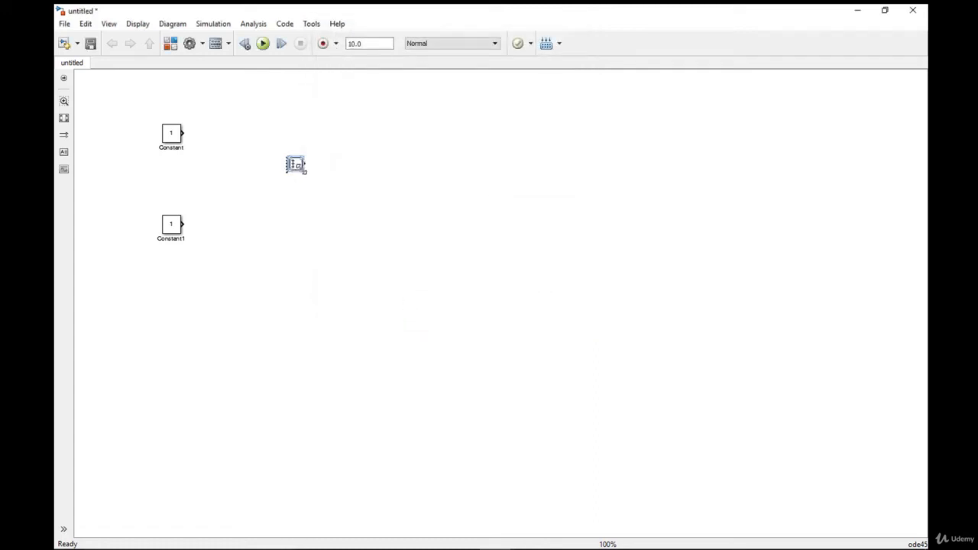
pyautogui.moveTo(304, 172); pyautogui.dragTo(314, 195)
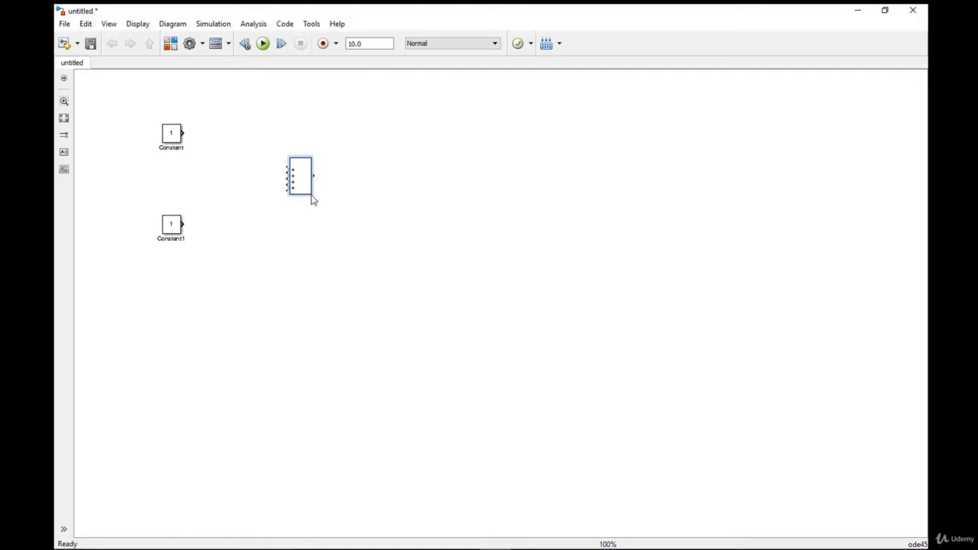
# Make the Sum block slightly taller and set its list of signs to |++
pyautogui.moveTo(305, 190); pyautogui.dragTo(302, 200)
pyautogui.doubleClick(301, 184)
pyautogui.doubleClick(359, 208)
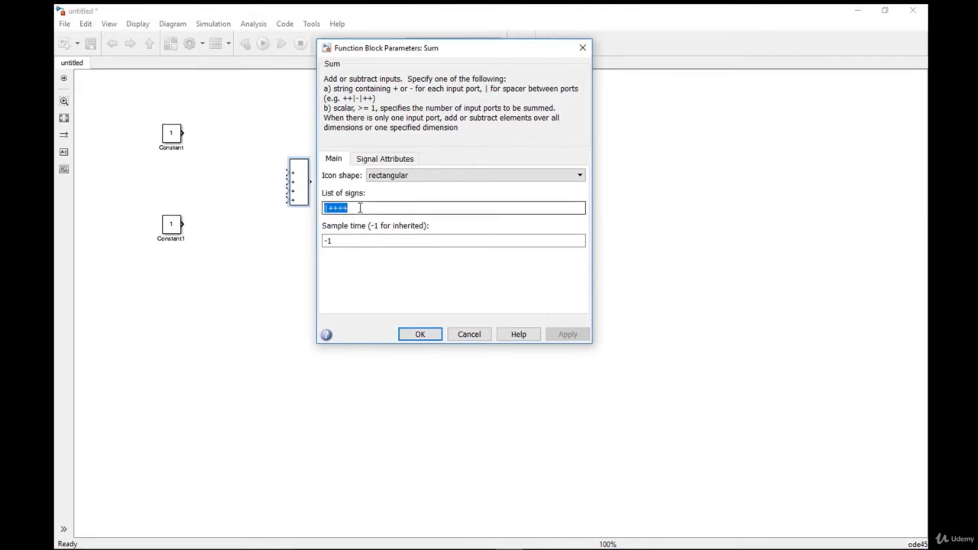
pyautogui.click(360, 208)
pyautogui.press('BackSpace')
pyautogui.press('BackSpace')
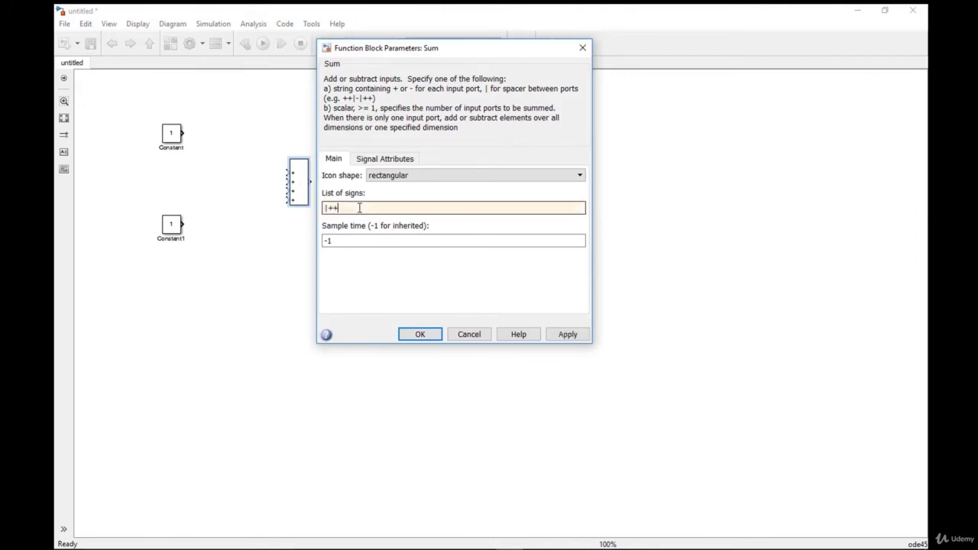
pyautogui.click(420, 334)
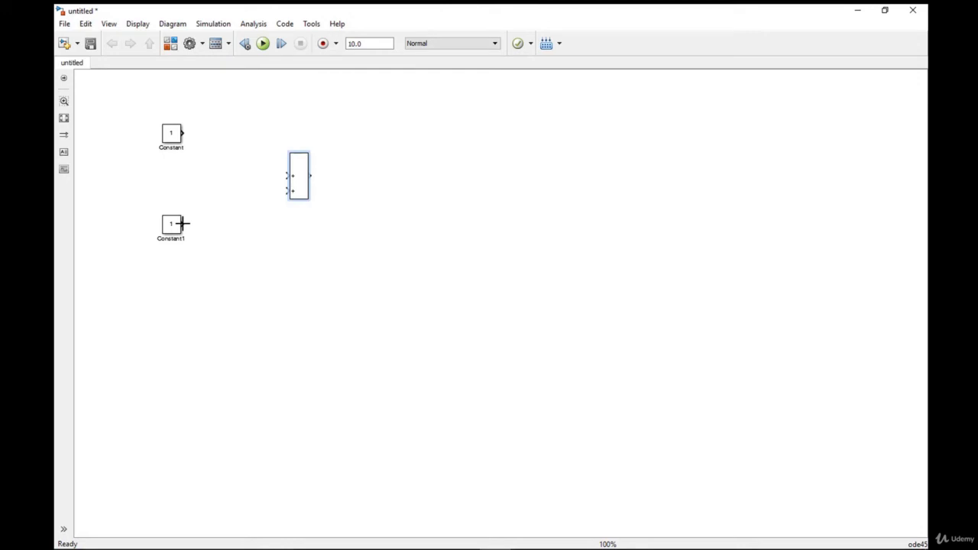
# Connect Constant1 to the Sum block's lower input and Constant to its upper input, and shift both Constant blocks slightly left
pyautogui.moveTo(183, 224); pyautogui.dragTo(286, 191)
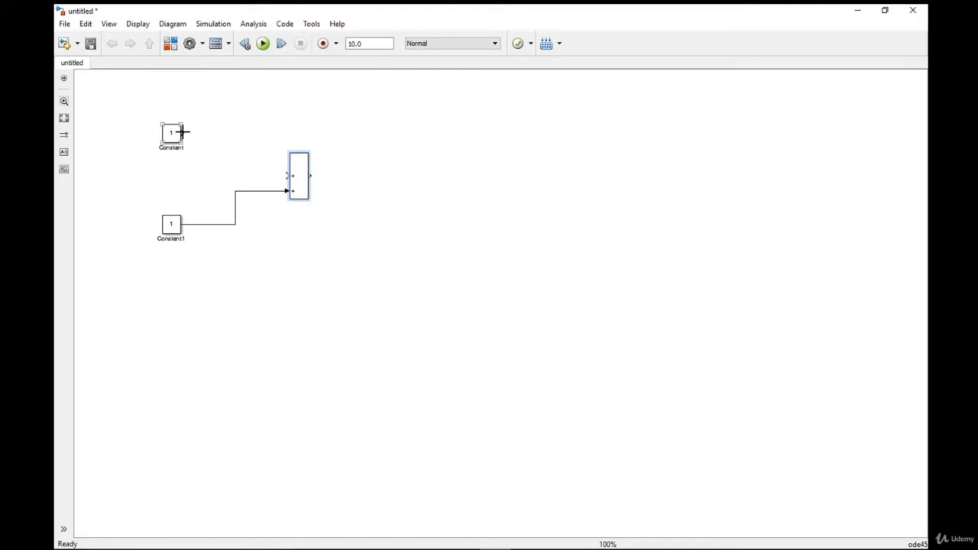
pyautogui.moveTo(183, 132); pyautogui.dragTo(287, 175)
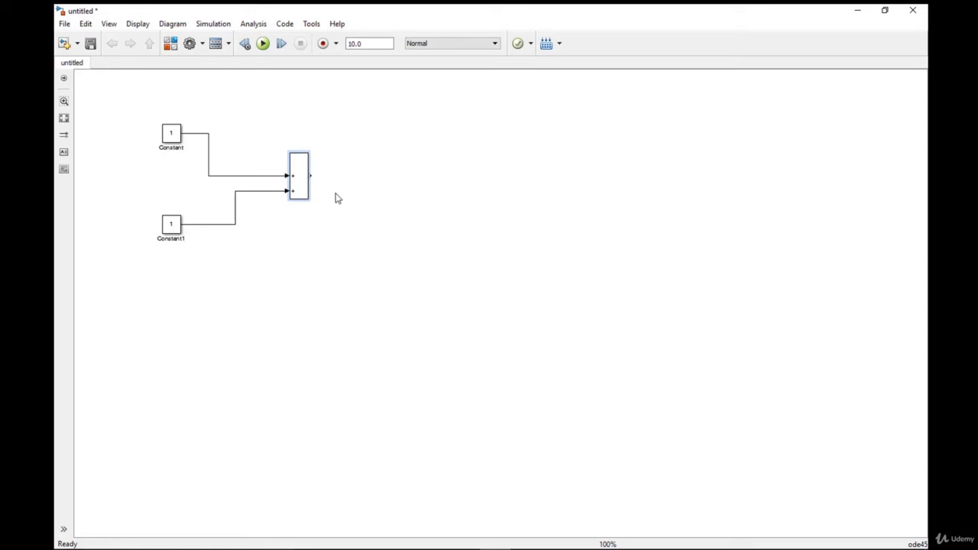
pyautogui.click(179, 135)
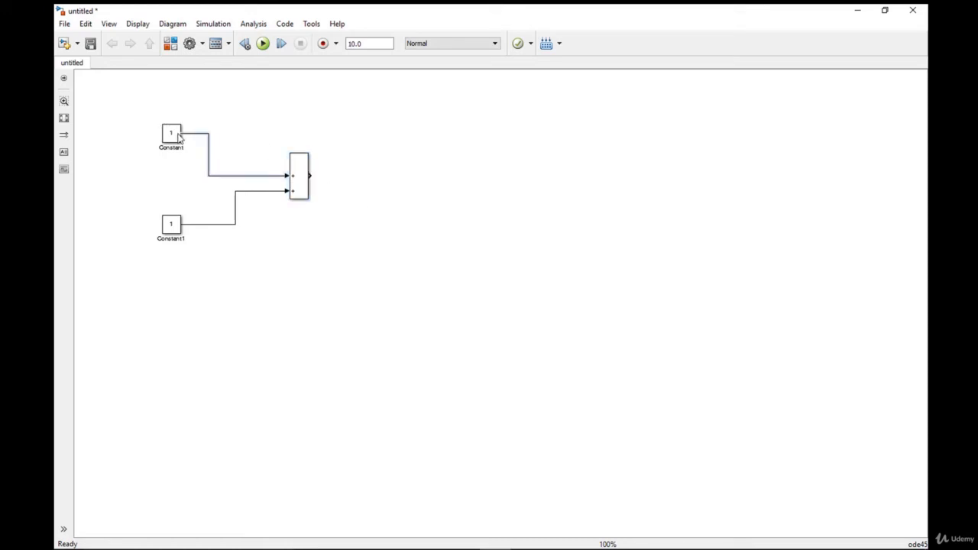
pyautogui.click(171, 133)
pyautogui.moveTo(173, 133); pyautogui.dragTo(164, 135)
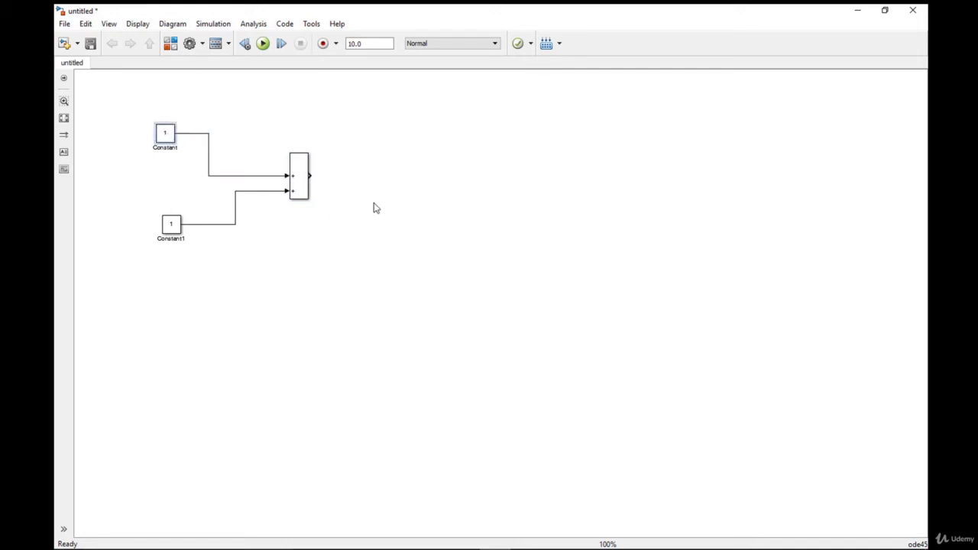
pyautogui.moveTo(176, 228); pyautogui.dragTo(169, 228)
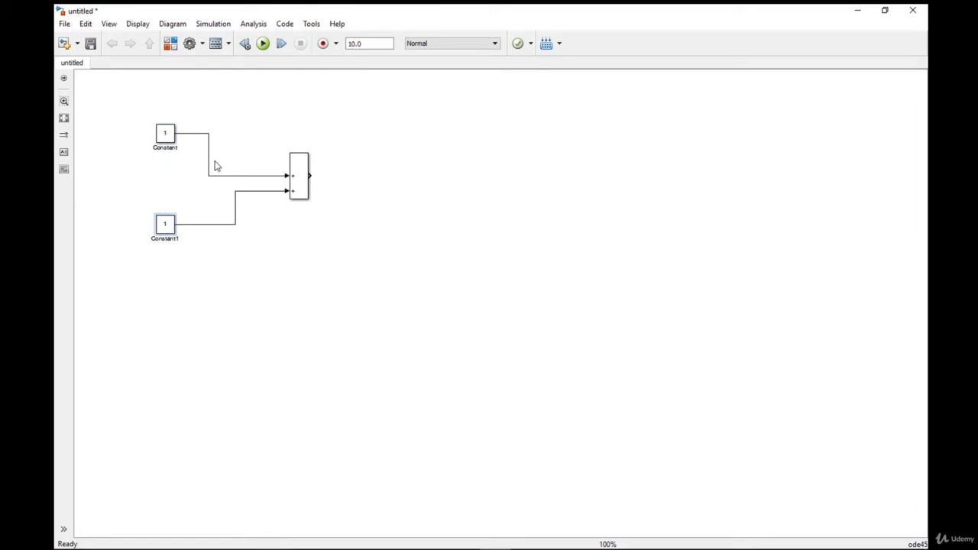
# Set the upper Constant block's value to 5 and the lower Constant1 block's value to -8
pyautogui.click(167, 136)
pyautogui.doubleClick(166, 135)
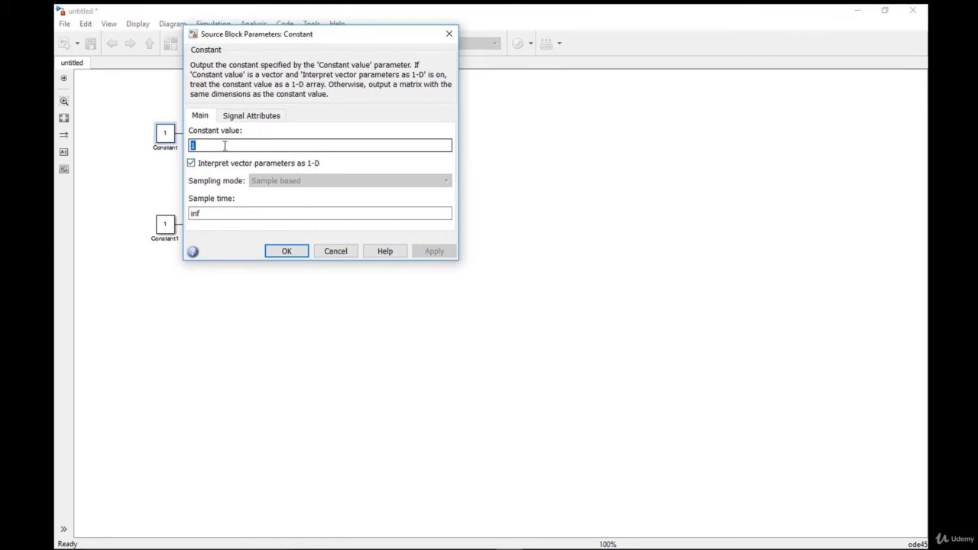
pyautogui.write('5')
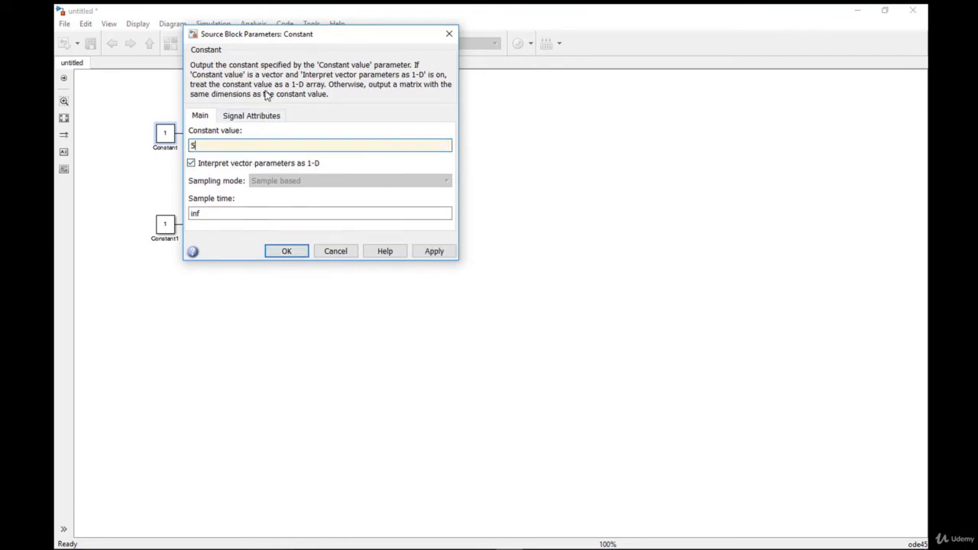
pyautogui.click(296, 253)
pyautogui.click(169, 229)
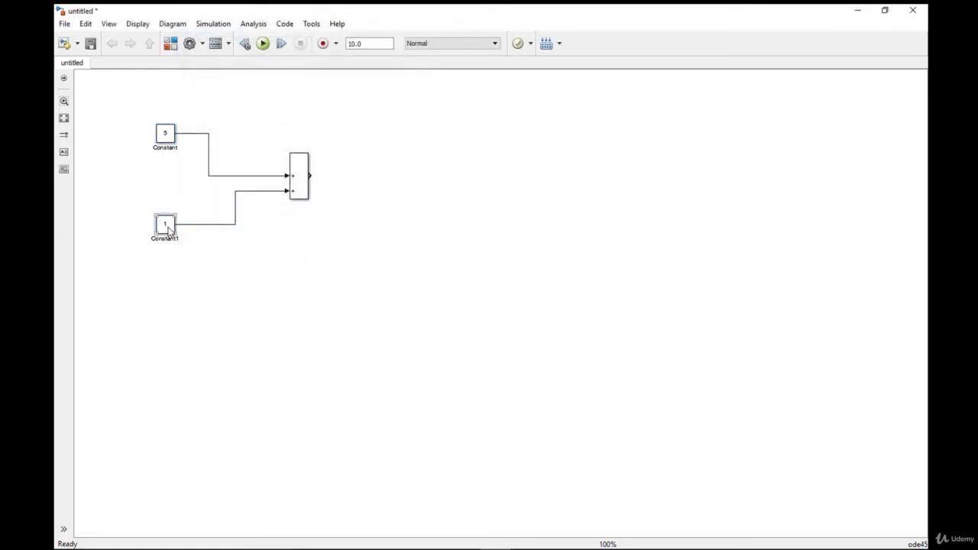
pyautogui.doubleClick(169, 229)
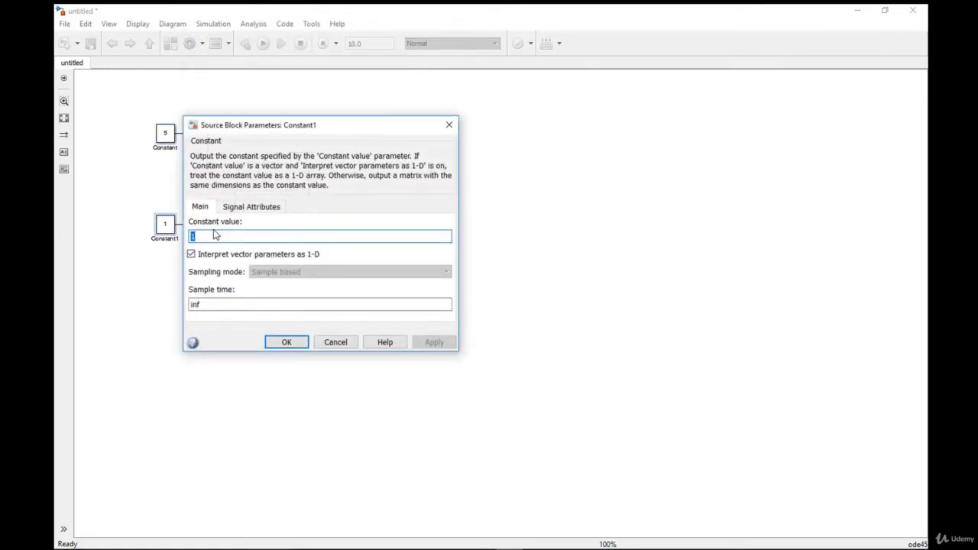
pyautogui.write('-8')
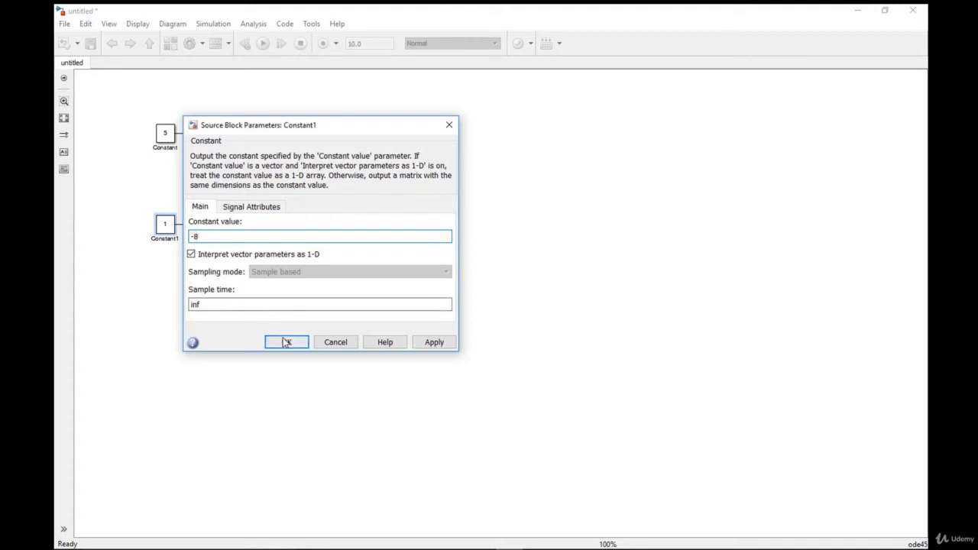
pyautogui.click(287, 343)
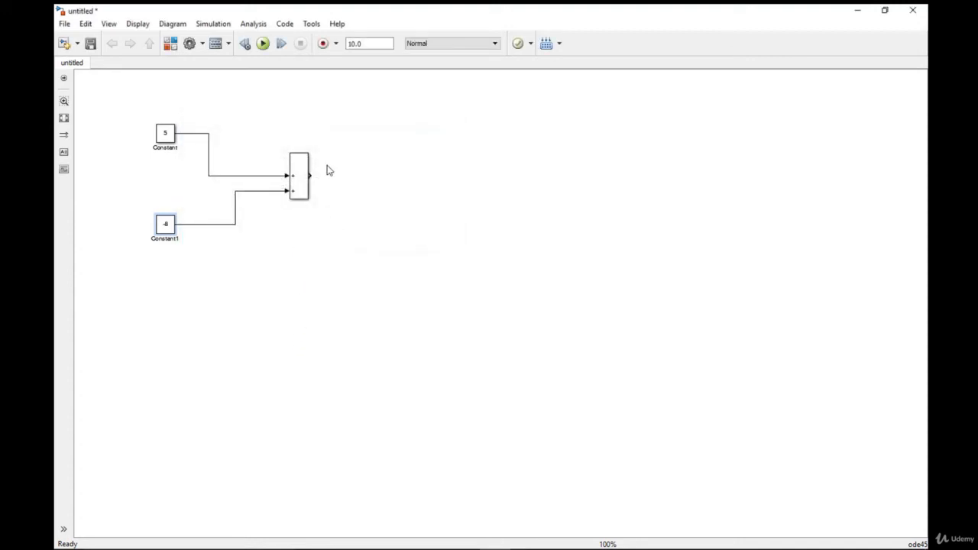
# Review the Sum block's icon shape and list of signs in its parameters
pyautogui.click(297, 186)
pyautogui.click(298, 184)
pyautogui.doubleClick(297, 184)
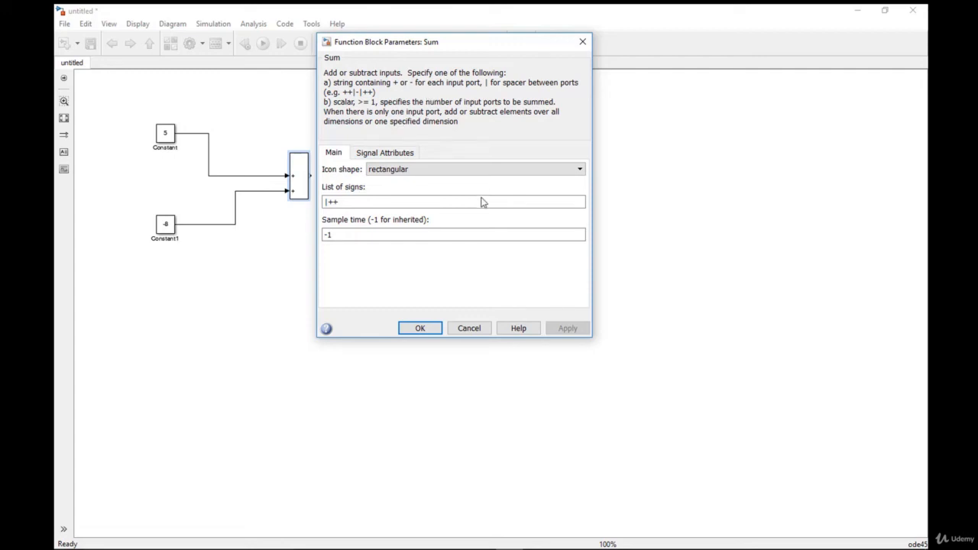
pyautogui.click(436, 329)
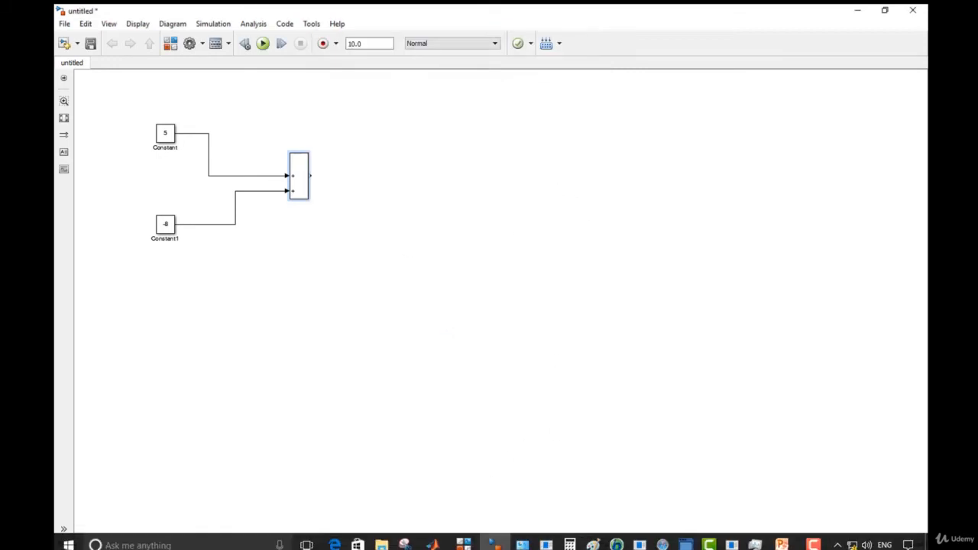
# Add a Display block from the Sinks library, place it level with the Sum block on its right, and connect the Sum output to it
pyautogui.click(485, 535)
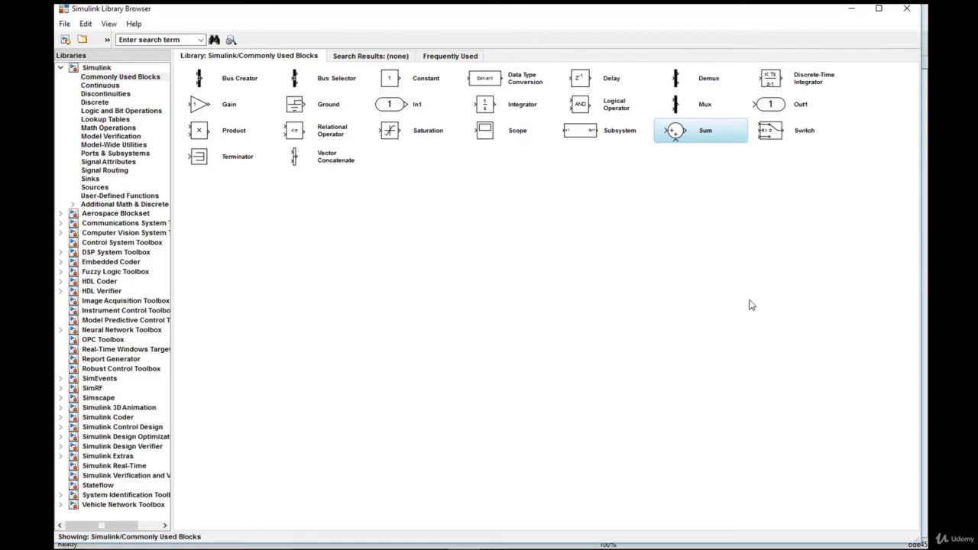
pyautogui.click(90, 182)
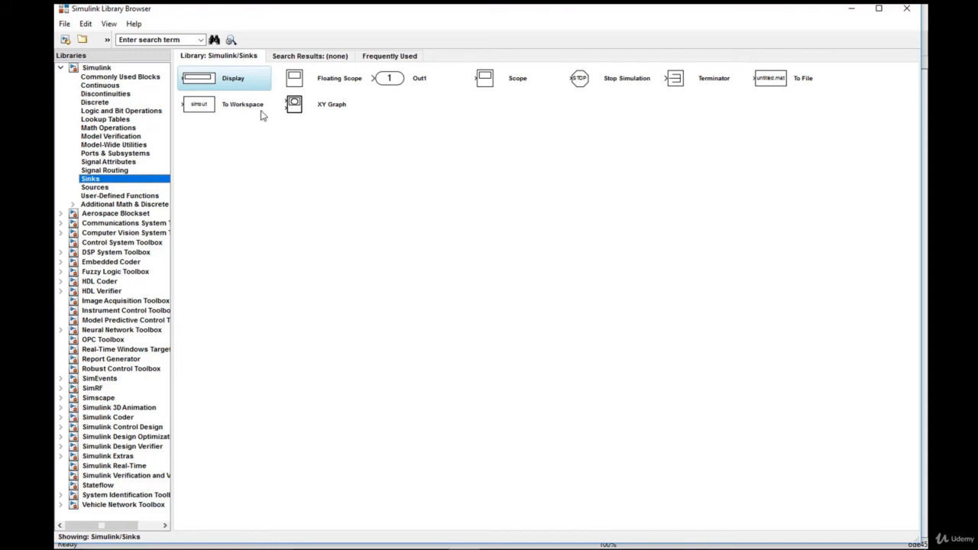
pyautogui.rightClick(230, 84)
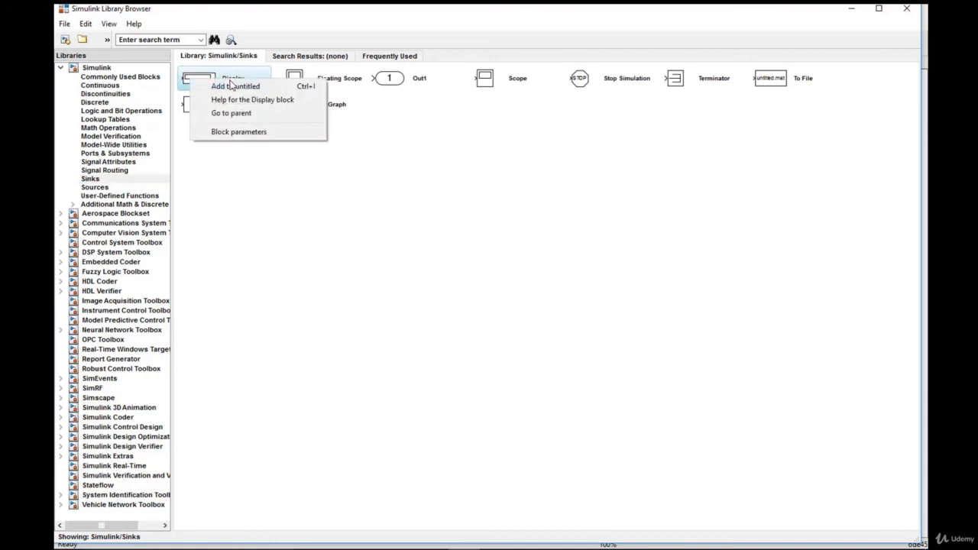
pyautogui.click(242, 87)
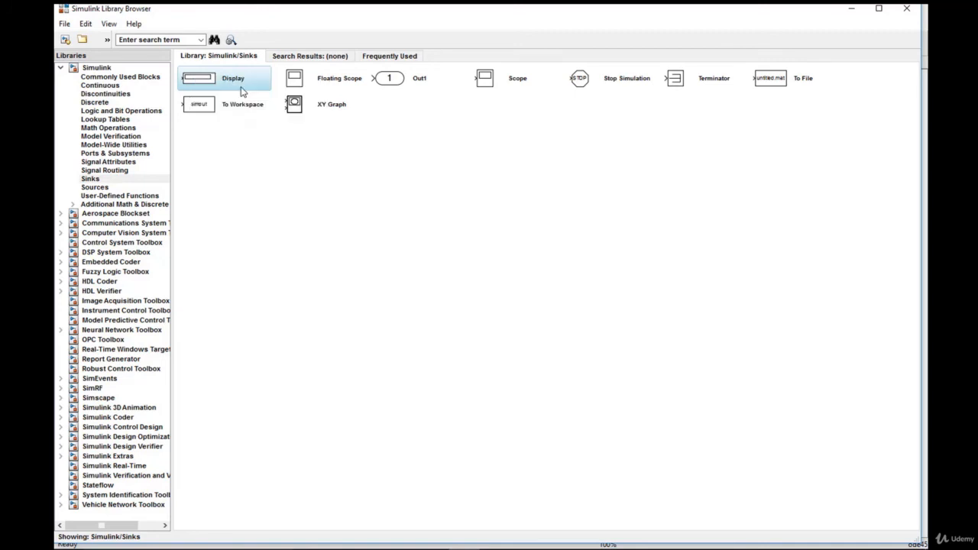
pyautogui.click(852, 9)
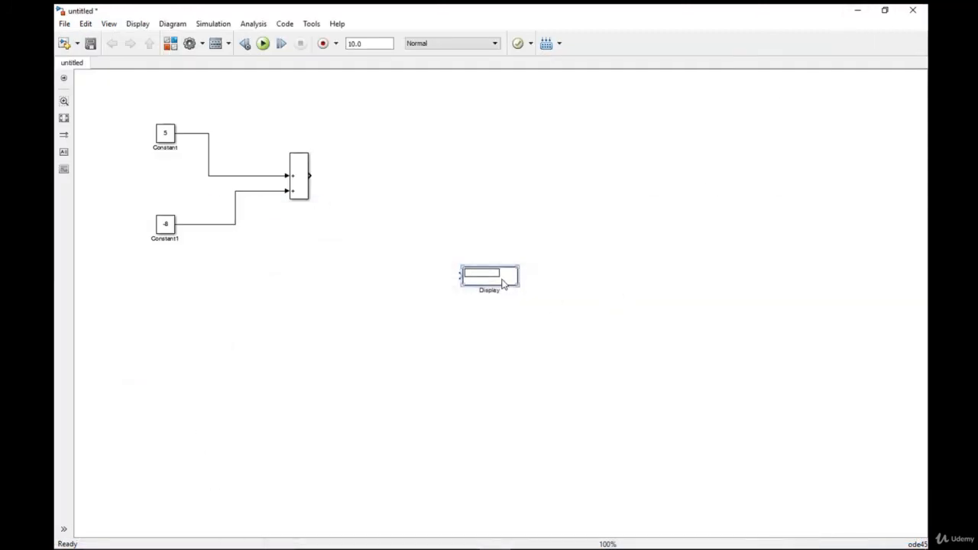
pyautogui.moveTo(503, 279); pyautogui.dragTo(481, 179)
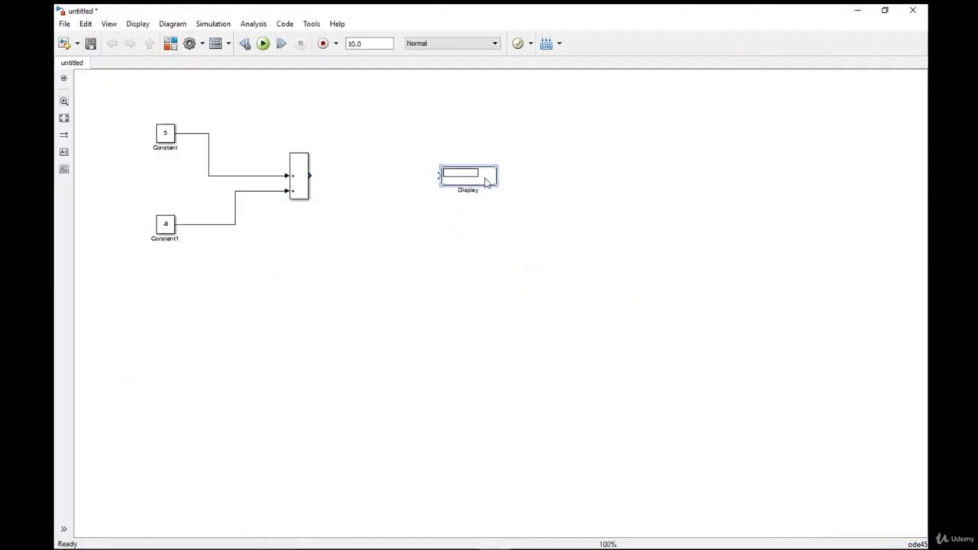
pyautogui.moveTo(307, 176); pyautogui.dragTo(440, 176)
# Examine the whole diagram and the Sum block's connections at different magnifications
pyautogui.click(64, 120)
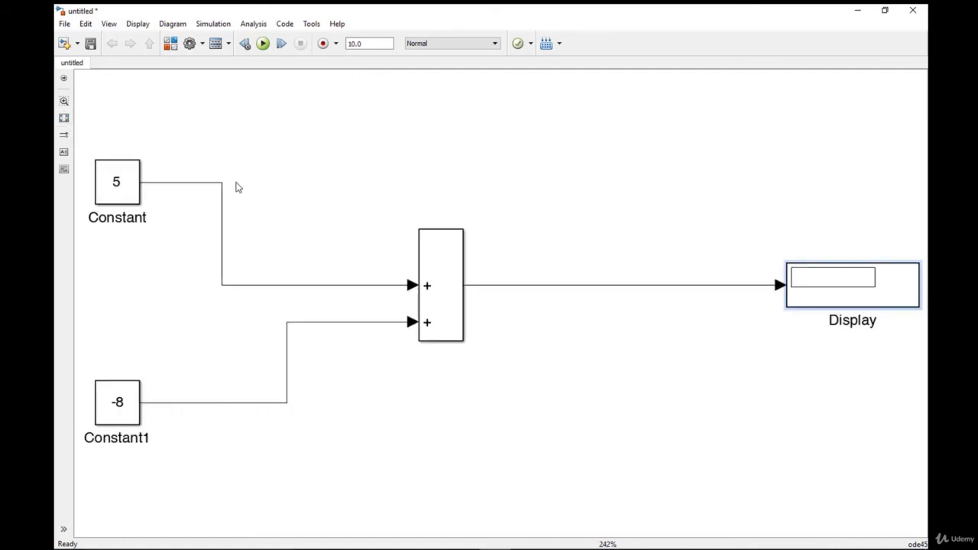
pyautogui.click(64, 100)
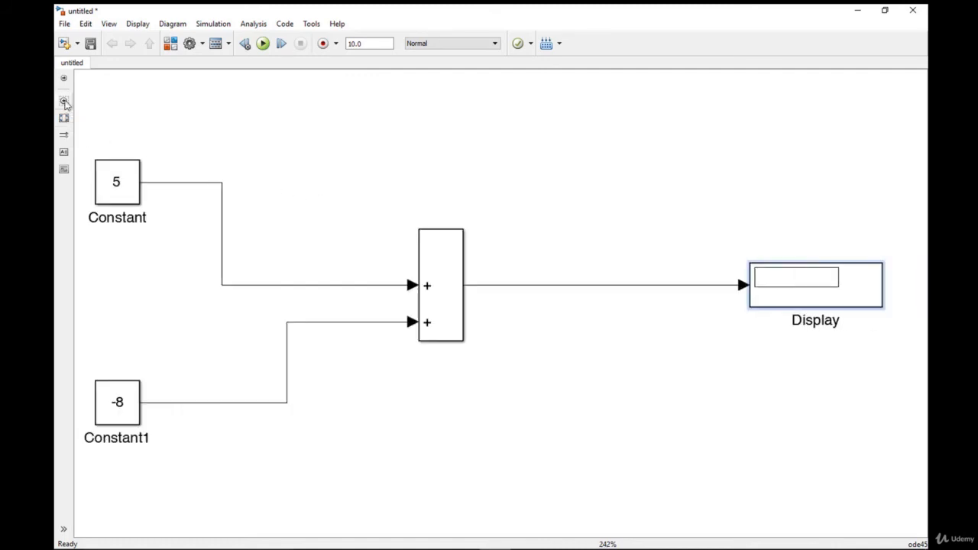
pyautogui.click(384, 257)
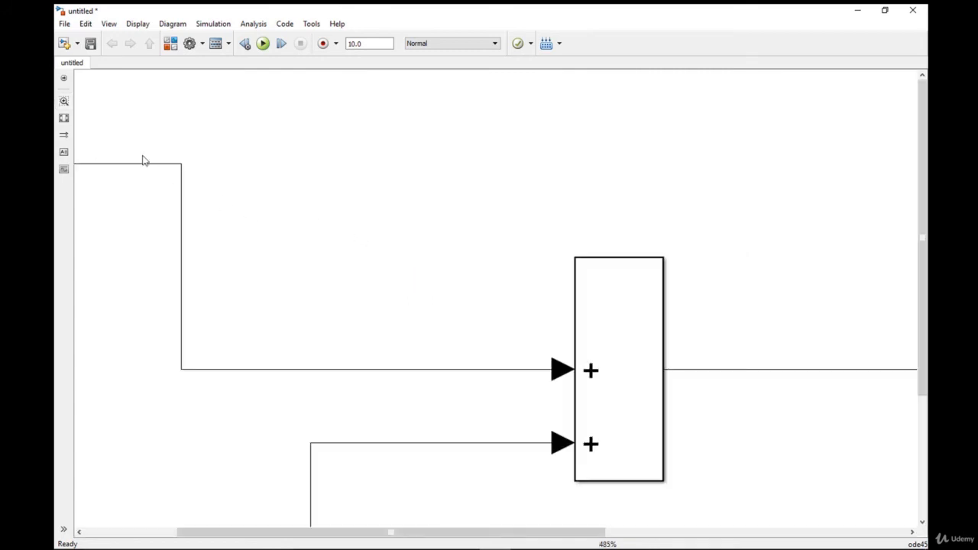
pyautogui.click(65, 119)
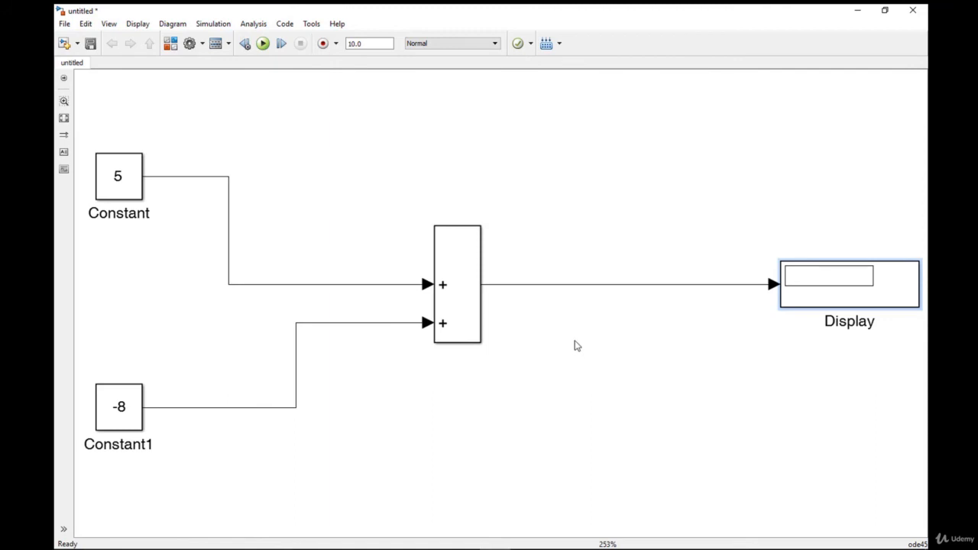
pyautogui.scroll(1, 577, 346)
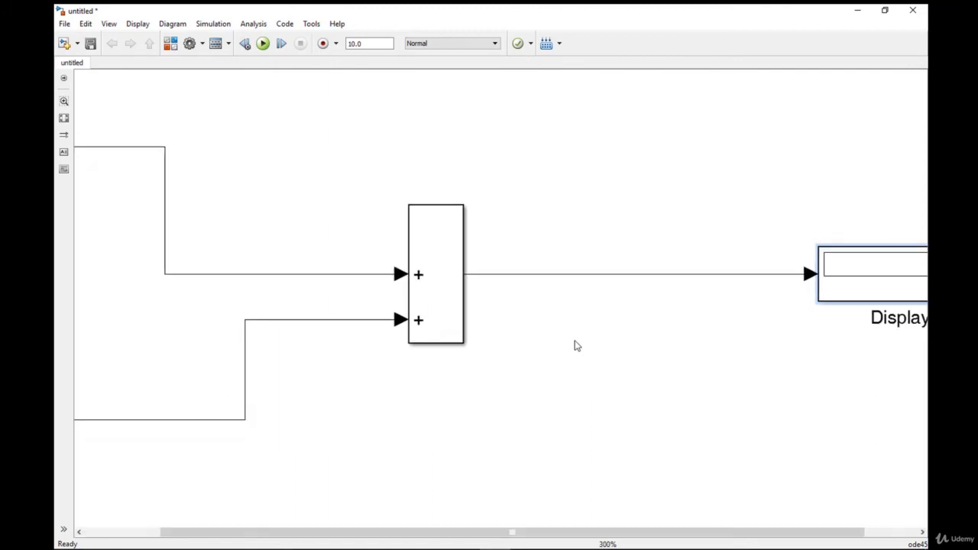
pyautogui.scroll(-1, 577, 346)
pyautogui.scroll(2, 577, 346)
pyautogui.scroll(-3, 577, 346)
pyautogui.scroll(1, 577, 346)
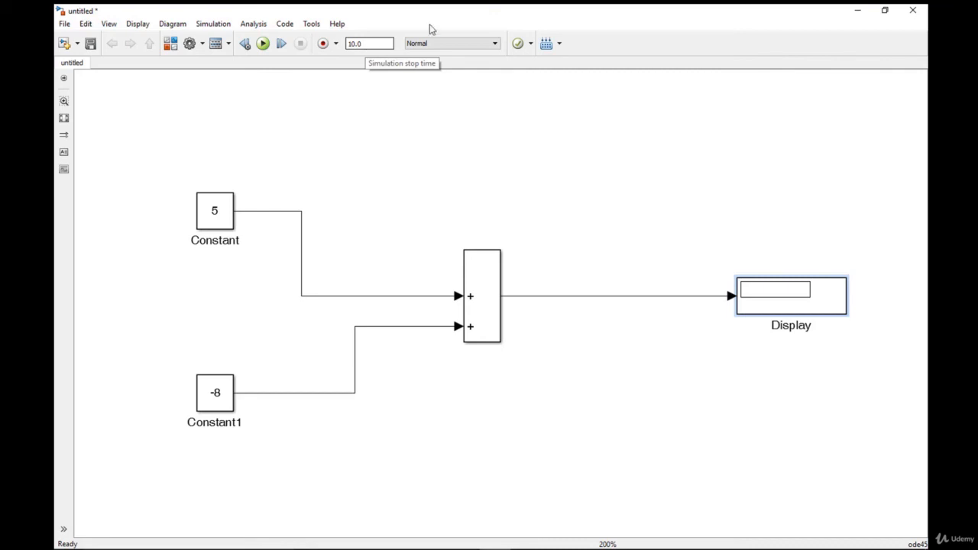
# Select the Normal simulation mode and run the model with a stop time of 10.0
pyautogui.click(440, 44)
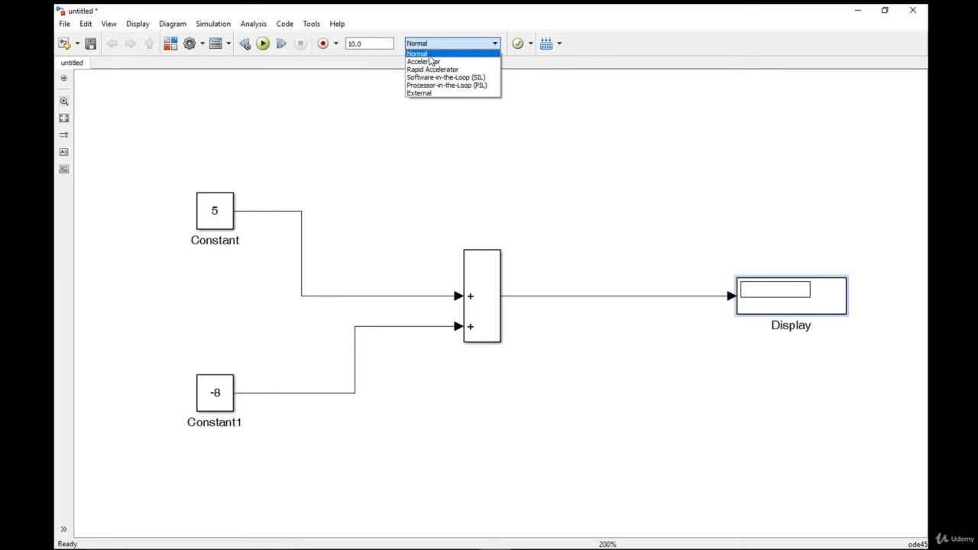
pyautogui.click(429, 55)
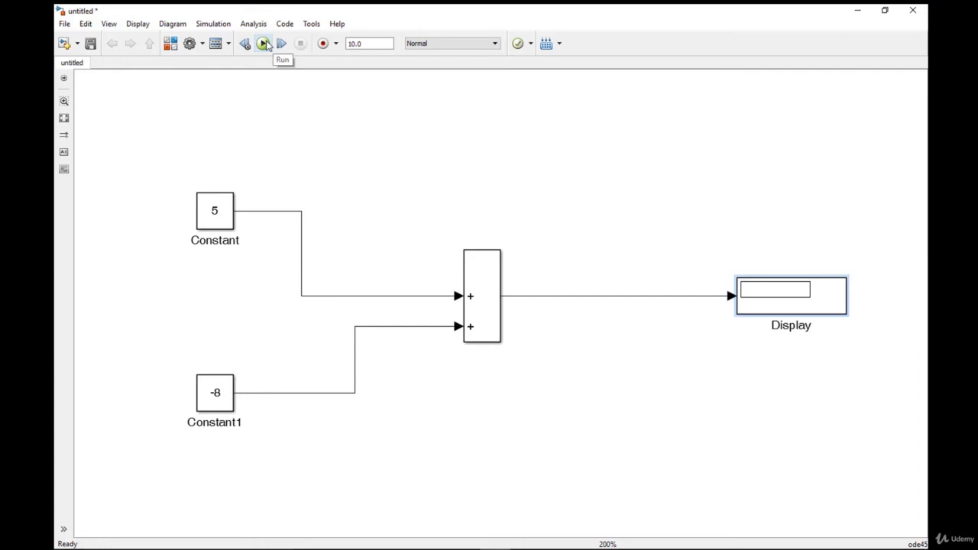
pyautogui.click(262, 44)
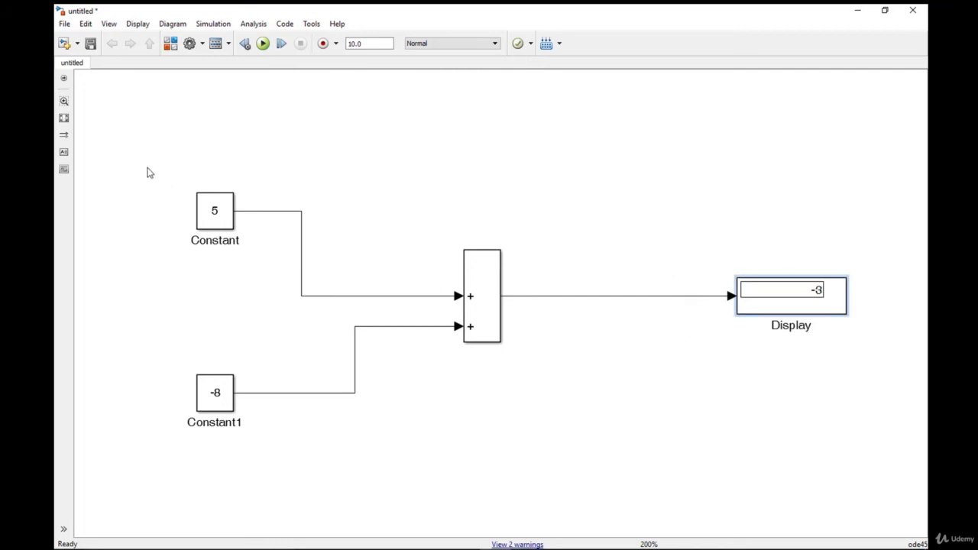
# Save the model as EX_1.mdl in the Matlab Files folder, using the Simulink Models (*.mdl) file type
pyautogui.click(64, 24)
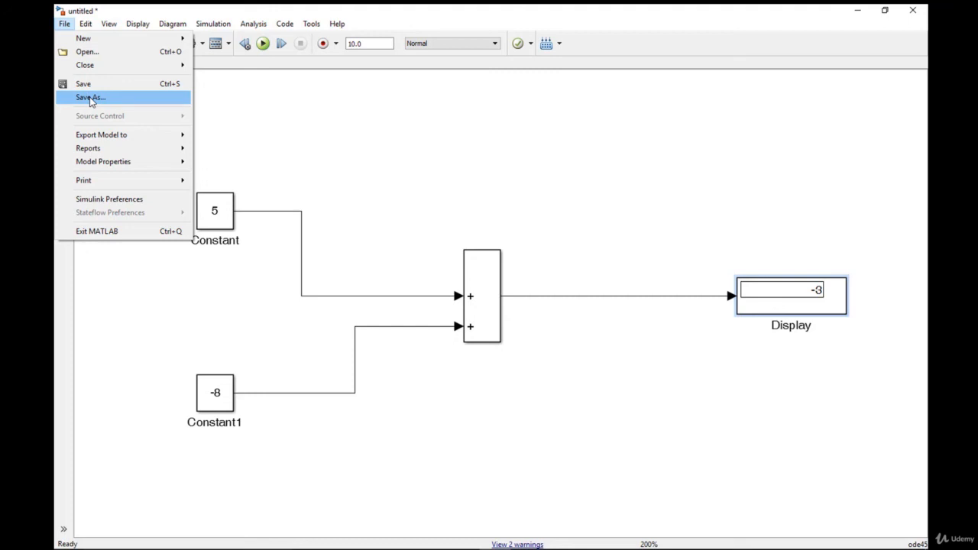
pyautogui.click(90, 98)
pyautogui.write('EX')
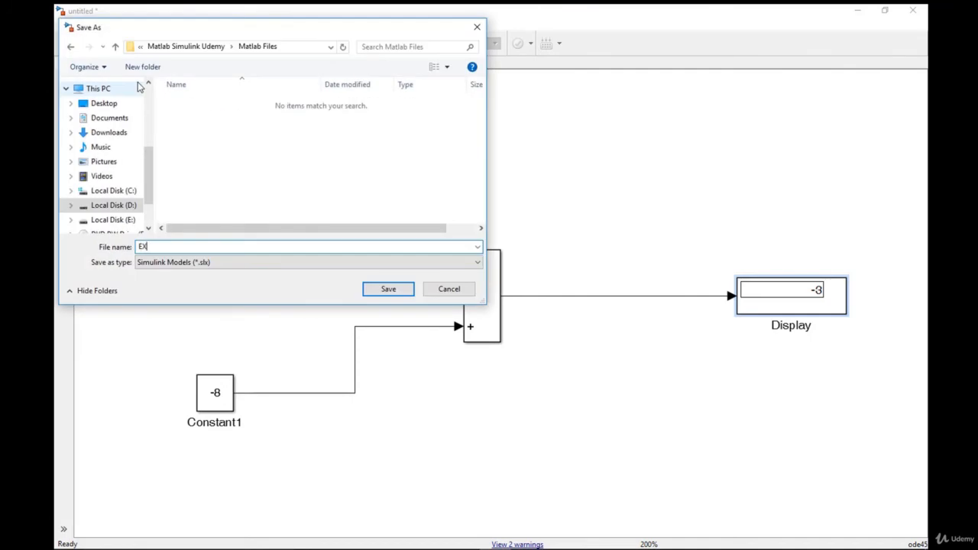
pyautogui.click(244, 267)
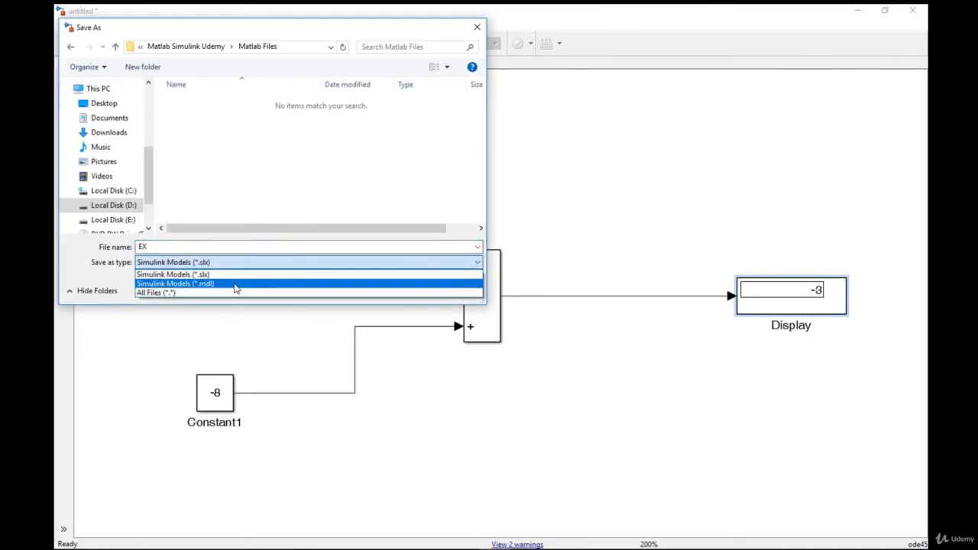
pyautogui.click(234, 283)
pyautogui.click(146, 246)
pyautogui.doubleClick(146, 247)
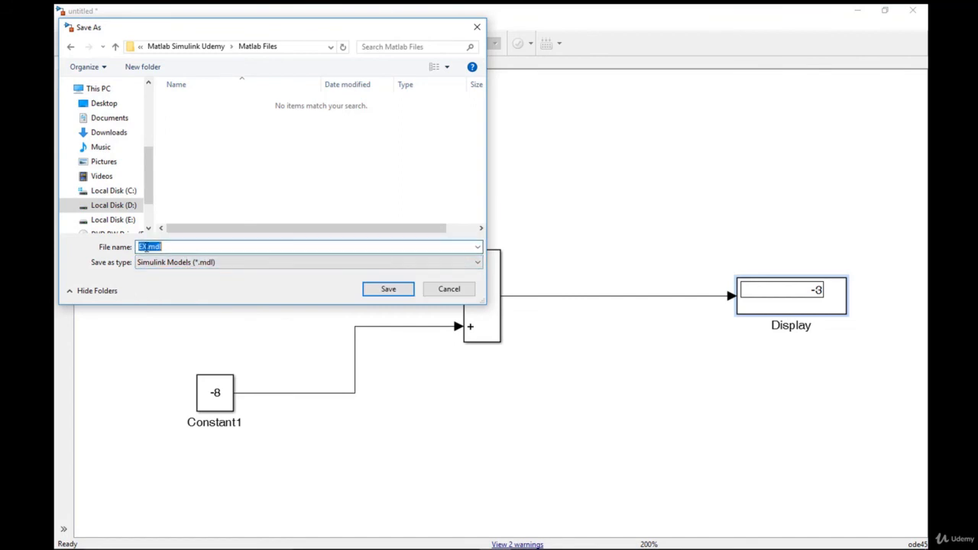
pyautogui.press('BackSpace')
pyautogui.hotkey('ctrl', 'z')
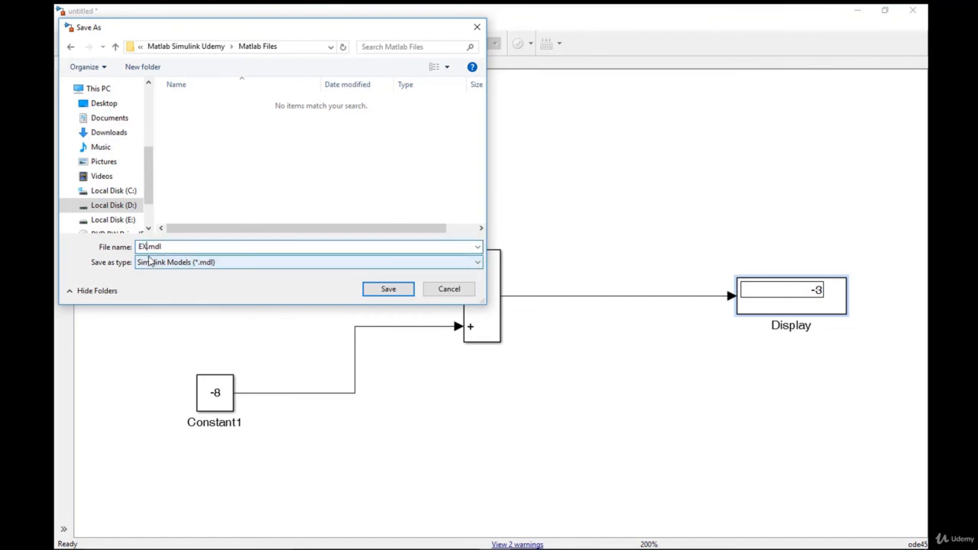
pyautogui.write('_1')
pyautogui.click(329, 268)
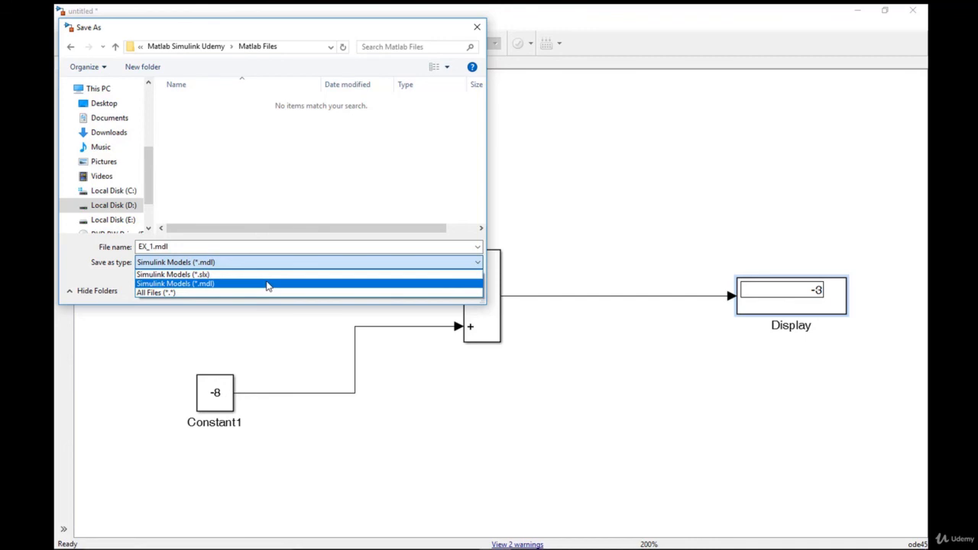
pyautogui.click(267, 284)
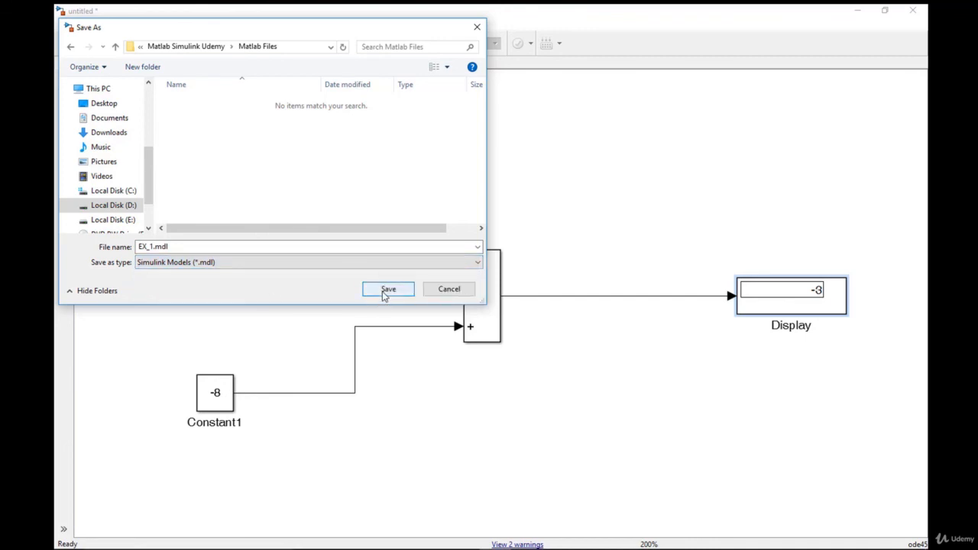